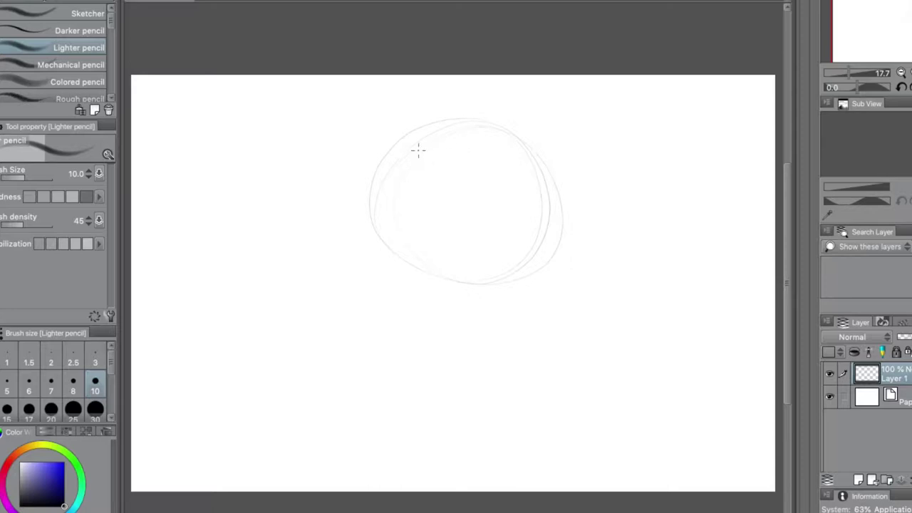
# Step: Clear the false-start head sketch from the layer to leave a blank canvas
pyautogui.moveTo(379, 229); pyautogui.dragTo(402, 303)
pyautogui.moveTo(389, 171)
pyautogui.mouseDown()
pyautogui.moveTo(380, 265)
pyautogui.moveTo(395, 354)
pyautogui.mouseUp()
pyautogui.press('Delete')
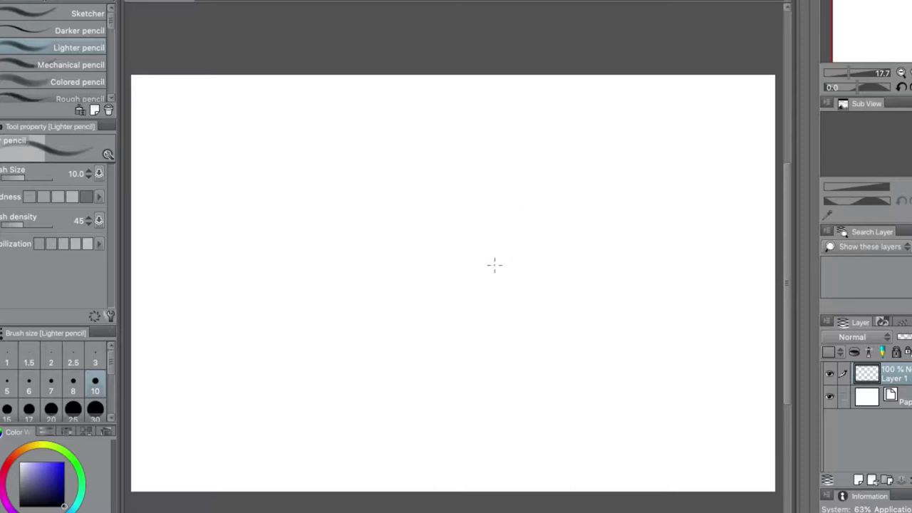
# Step: Sketch a large head circle with a curved vertical centre line and a narrow ellipse marking the side plane
pyautogui.moveTo(377, 290)
pyautogui.mouseDown()
pyautogui.moveTo(391, 313)
pyautogui.moveTo(442, 344)
pyautogui.moveTo(470, 337)
pyautogui.mouseUp()
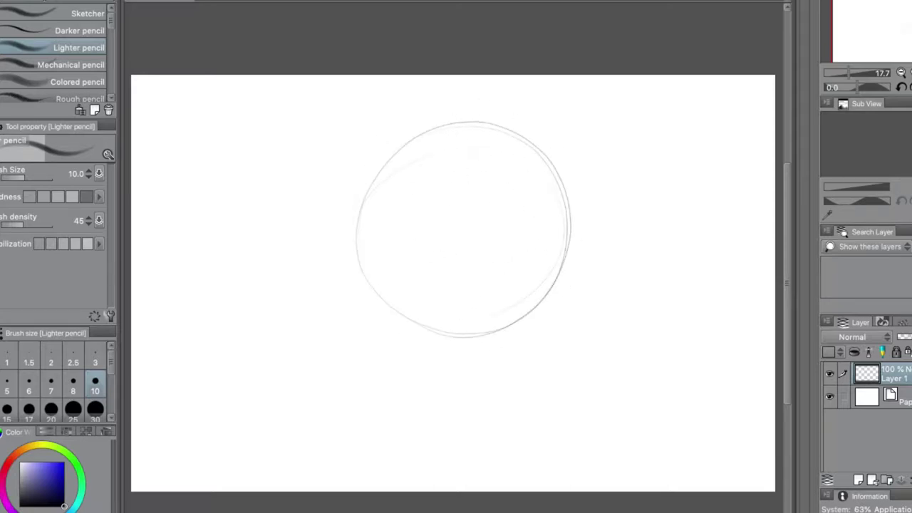
pyautogui.moveTo(470, 137); pyautogui.dragTo(500, 284)
pyautogui.moveTo(510, 218); pyautogui.dragTo(506, 313)
pyautogui.moveTo(389, 292)
pyautogui.mouseDown()
pyautogui.moveTo(384, 173)
pyautogui.moveTo(381, 294)
pyautogui.mouseUp()
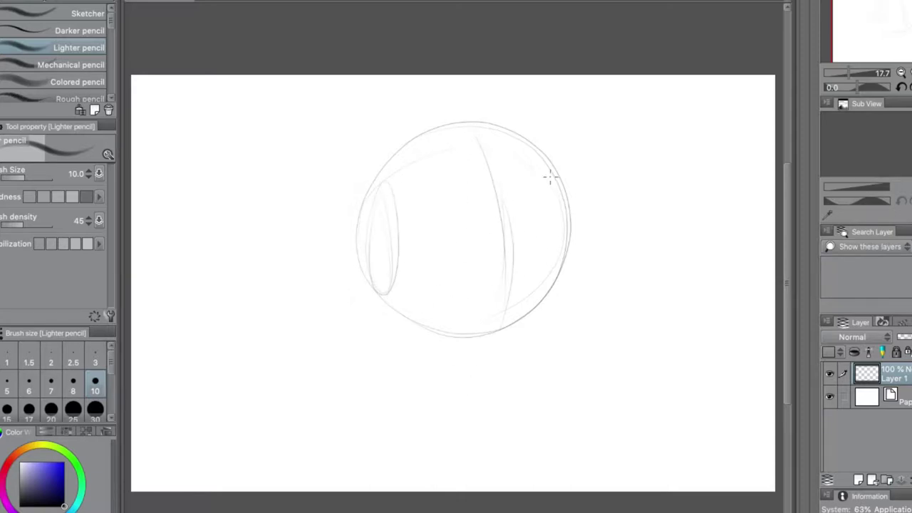
# Step: Sketch the far side of the face, a curved horizontal brow line, and the near-side lines descending from the side-plane ellipse
pyautogui.moveTo(549, 178)
pyautogui.mouseDown()
pyautogui.moveTo(566, 234)
pyautogui.moveTo(561, 210)
pyautogui.moveTo(569, 215)
pyautogui.moveTo(542, 374)
pyautogui.mouseUp()
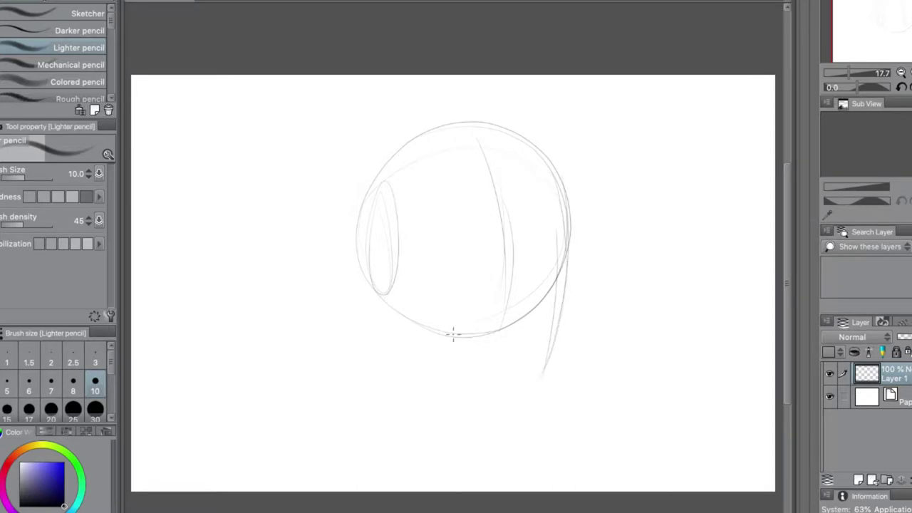
pyautogui.moveTo(371, 251)
pyautogui.mouseDown()
pyautogui.moveTo(516, 270)
pyautogui.moveTo(600, 242)
pyautogui.mouseUp()
pyautogui.moveTo(377, 295); pyautogui.dragTo(387, 347)
pyautogui.moveTo(386, 253); pyautogui.dragTo(394, 345)
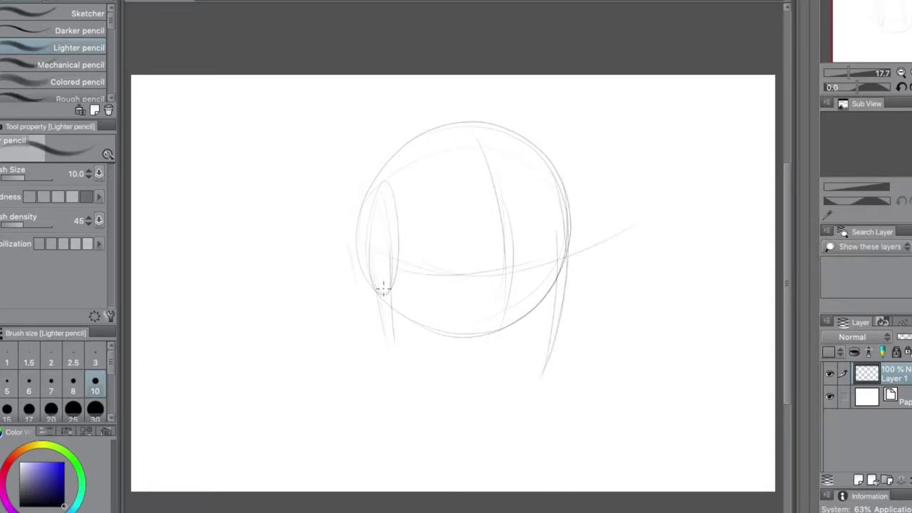
# Step: Sketch the jawline tapering from both sides to the chin and extend the face's centre line downward
pyautogui.moveTo(389, 305); pyautogui.dragTo(428, 372)
pyautogui.moveTo(395, 328); pyautogui.dragTo(450, 397)
pyautogui.moveTo(493, 174)
pyautogui.mouseDown()
pyautogui.moveTo(516, 357)
pyautogui.moveTo(535, 358)
pyautogui.moveTo(489, 414)
pyautogui.moveTo(484, 406)
pyautogui.mouseUp()
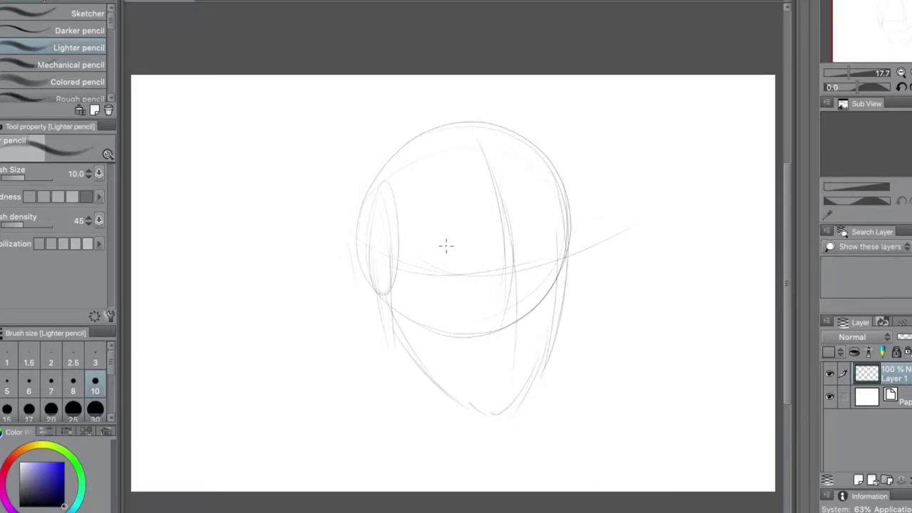
pyautogui.moveTo(385, 293)
pyautogui.mouseDown()
pyautogui.moveTo(468, 401)
pyautogui.moveTo(511, 401)
pyautogui.mouseUp()
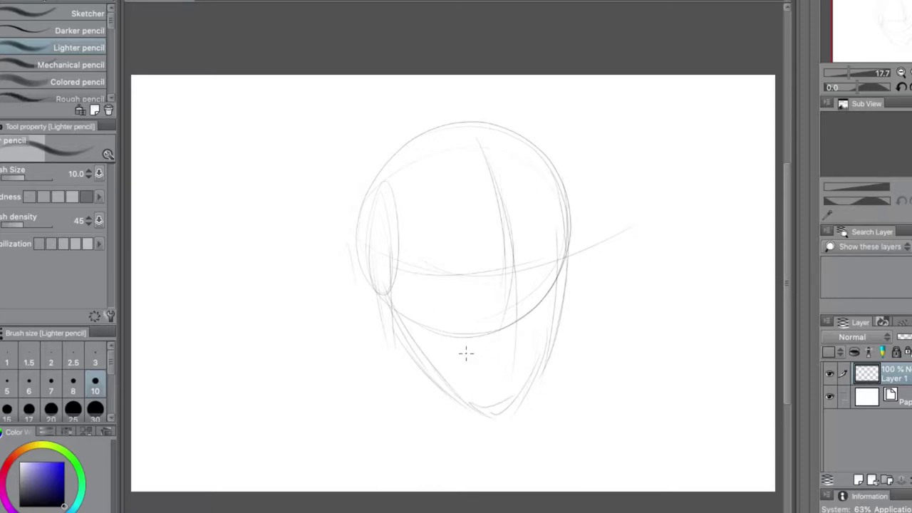
pyautogui.moveTo(446, 389)
pyautogui.mouseDown()
pyautogui.moveTo(426, 446)
pyautogui.moveTo(430, 427)
pyautogui.mouseUp()
pyautogui.press('e')
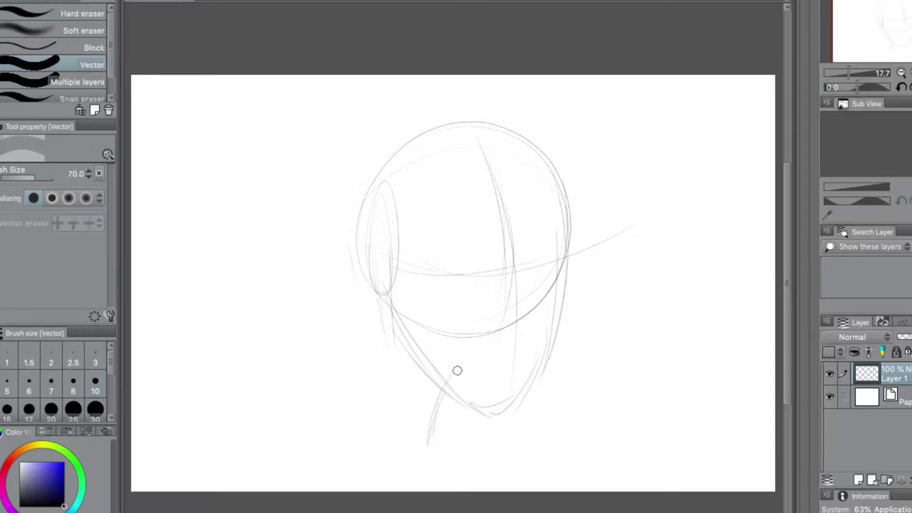
pyautogui.moveTo(442, 396)
pyautogui.mouseDown()
pyautogui.moveTo(428, 441)
pyautogui.moveTo(438, 397)
pyautogui.mouseUp()
pyautogui.press('p')
pyautogui.press('p')
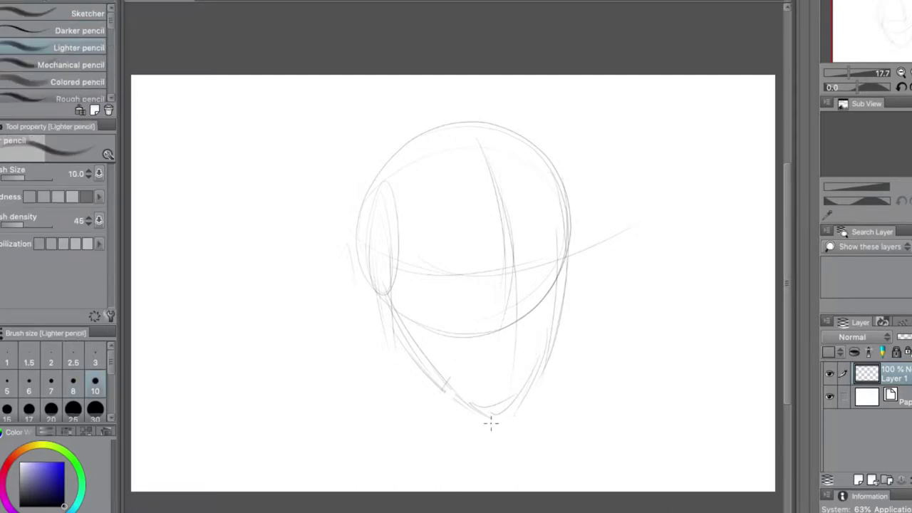
# Step: Touch up the jaw near the chin and add curved guide lines across the face around eye level
pyautogui.moveTo(449, 394); pyautogui.dragTo(444, 404)
pyautogui.moveTo(385, 279)
pyautogui.mouseDown()
pyautogui.moveTo(480, 289)
pyautogui.moveTo(563, 252)
pyautogui.moveTo(378, 273)
pyautogui.mouseUp()
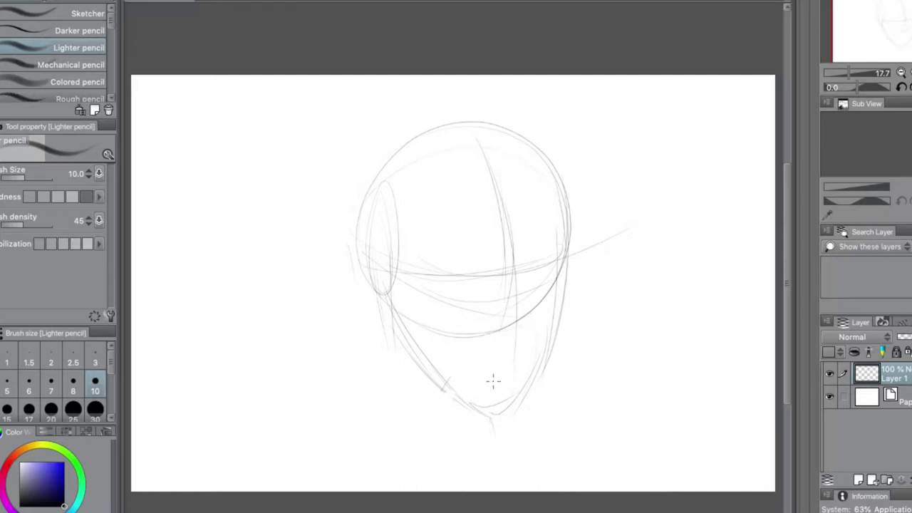
# Step: Sketch both sides of the neck below the head and extend sloping shoulder lines outward
pyautogui.moveTo(490, 415); pyautogui.dragTo(485, 449)
pyautogui.moveTo(387, 302); pyautogui.dragTo(389, 394)
pyautogui.moveTo(489, 426); pyautogui.dragTo(564, 463)
pyautogui.moveTo(388, 365); pyautogui.dragTo(382, 431)
pyautogui.moveTo(293, 461); pyautogui.dragTo(329, 454)
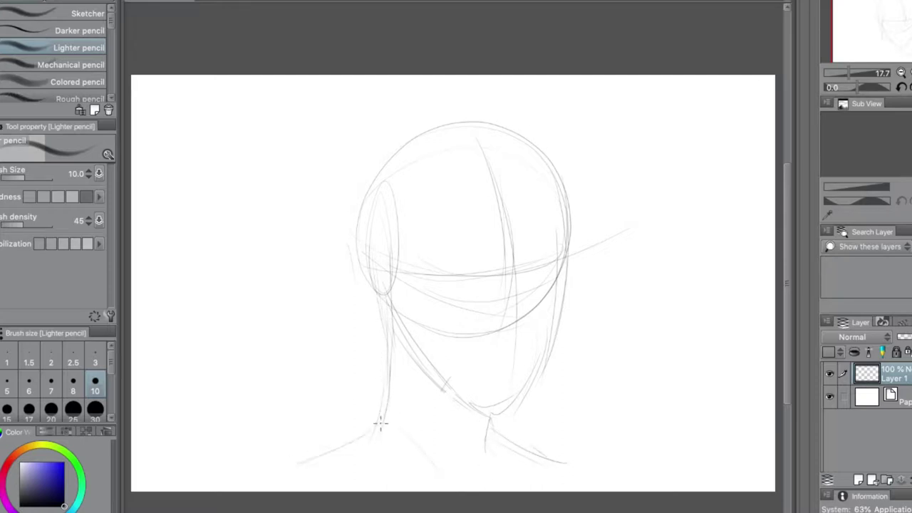
pyautogui.moveTo(377, 426); pyautogui.dragTo(298, 447)
pyautogui.moveTo(298, 451); pyautogui.dragTo(347, 453)
# Step: Sketch the ear inside the side-plane ellipse and mark the base of the nose and the mouth line
pyautogui.moveTo(370, 239); pyautogui.dragTo(382, 288)
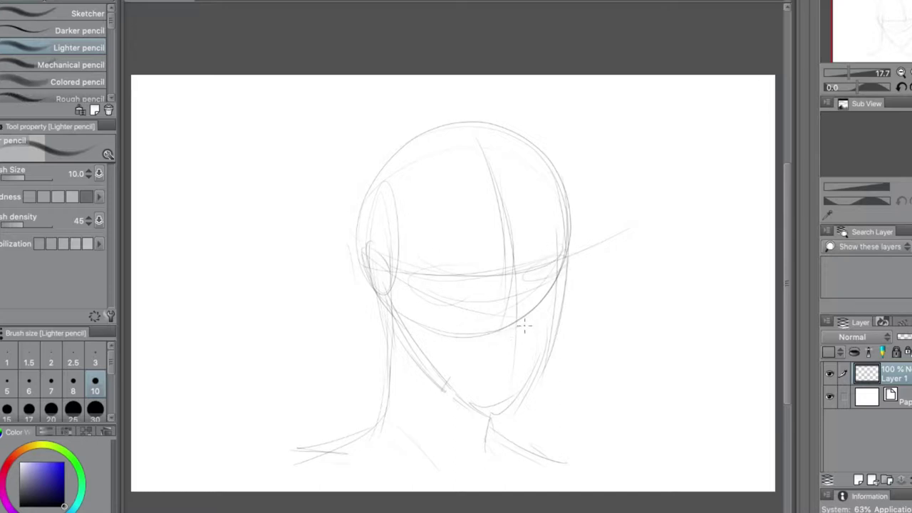
pyautogui.moveTo(524, 325); pyautogui.dragTo(500, 332)
pyautogui.moveTo(528, 365); pyautogui.dragTo(484, 364)
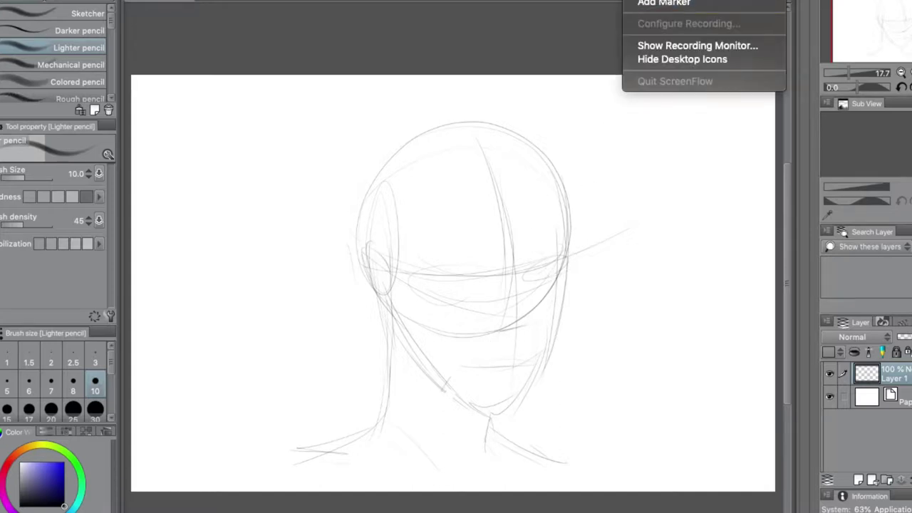
pyautogui.press('Escape')
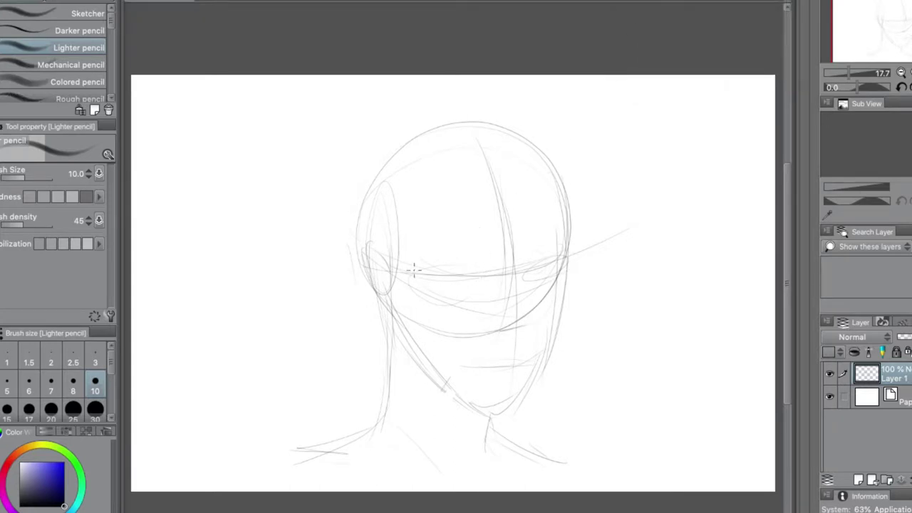
# Step: Reinforce the ear outline and sketch both eyebrows above the brow guide line
pyautogui.moveTo(372, 242); pyautogui.dragTo(392, 312)
pyautogui.moveTo(441, 249)
pyautogui.mouseDown()
pyautogui.moveTo(459, 267)
pyautogui.moveTo(474, 265)
pyautogui.moveTo(417, 258)
pyautogui.mouseUp()
pyautogui.moveTo(417, 258); pyautogui.dragTo(467, 266)
pyautogui.moveTo(532, 255); pyautogui.dragTo(570, 238)
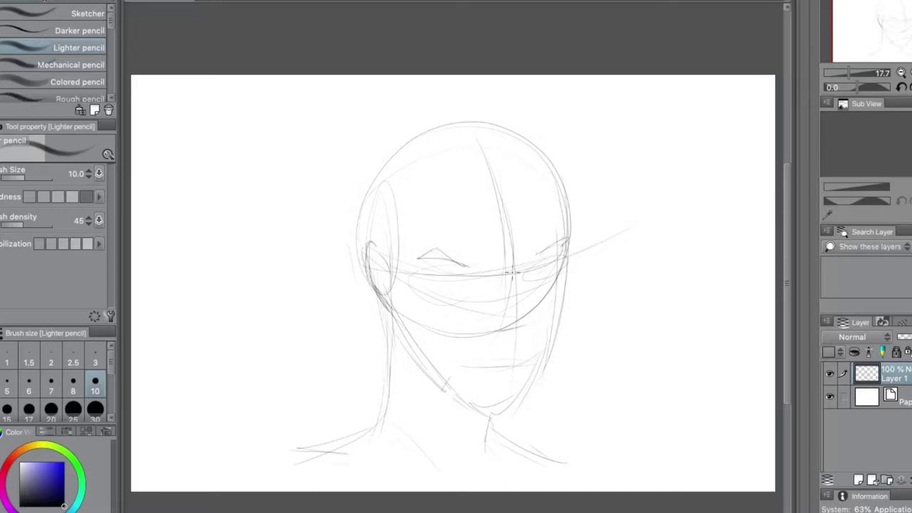
# Step: Sketch the nose, the upper lids of both eyes, and the mouth over the facial guide lines
pyautogui.moveTo(492, 327)
pyautogui.mouseDown()
pyautogui.moveTo(527, 320)
pyautogui.moveTo(492, 329)
pyautogui.mouseUp()
pyautogui.moveTo(512, 281); pyautogui.dragTo(519, 312)
pyautogui.moveTo(432, 282)
pyautogui.mouseDown()
pyautogui.moveTo(467, 284)
pyautogui.moveTo(448, 272)
pyautogui.mouseUp()
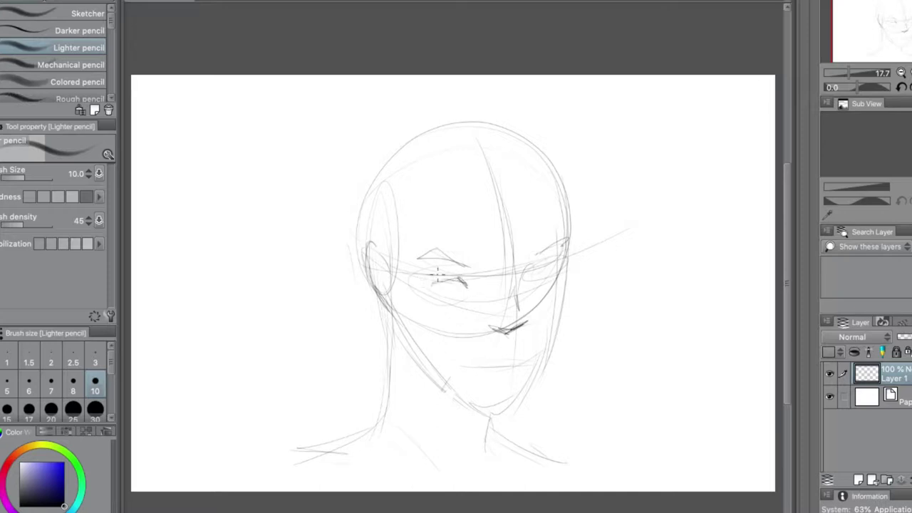
pyautogui.moveTo(528, 269); pyautogui.dragTo(545, 264)
pyautogui.moveTo(475, 370)
pyautogui.mouseDown()
pyautogui.moveTo(519, 367)
pyautogui.moveTo(474, 365)
pyautogui.moveTo(511, 367)
pyautogui.moveTo(540, 352)
pyautogui.mouseUp()
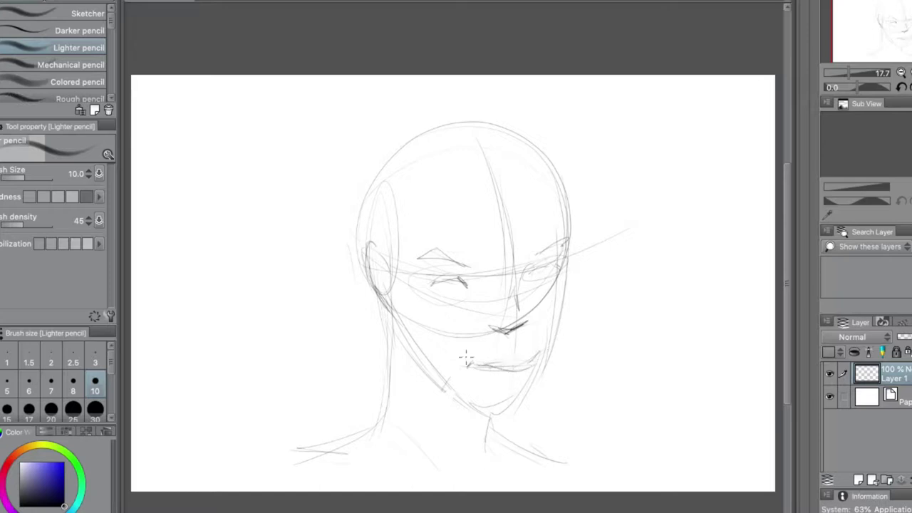
# Step: Darken the face, jaw and neck contours and reinforce both eyebrows
pyautogui.moveTo(369, 265)
pyautogui.mouseDown()
pyautogui.moveTo(376, 254)
pyautogui.moveTo(372, 305)
pyautogui.moveTo(396, 296)
pyautogui.moveTo(401, 335)
pyautogui.moveTo(392, 303)
pyautogui.moveTo(441, 384)
pyautogui.moveTo(495, 413)
pyautogui.mouseUp()
pyautogui.moveTo(565, 263); pyautogui.dragTo(534, 363)
pyautogui.moveTo(562, 279); pyautogui.dragTo(534, 381)
pyautogui.moveTo(543, 335)
pyautogui.mouseDown()
pyautogui.moveTo(496, 412)
pyautogui.moveTo(477, 403)
pyautogui.moveTo(511, 410)
pyautogui.moveTo(492, 409)
pyautogui.moveTo(517, 376)
pyautogui.moveTo(471, 420)
pyautogui.moveTo(480, 412)
pyautogui.moveTo(491, 437)
pyautogui.mouseUp()
pyautogui.moveTo(391, 306)
pyautogui.mouseDown()
pyautogui.moveTo(429, 426)
pyautogui.moveTo(305, 441)
pyautogui.mouseUp()
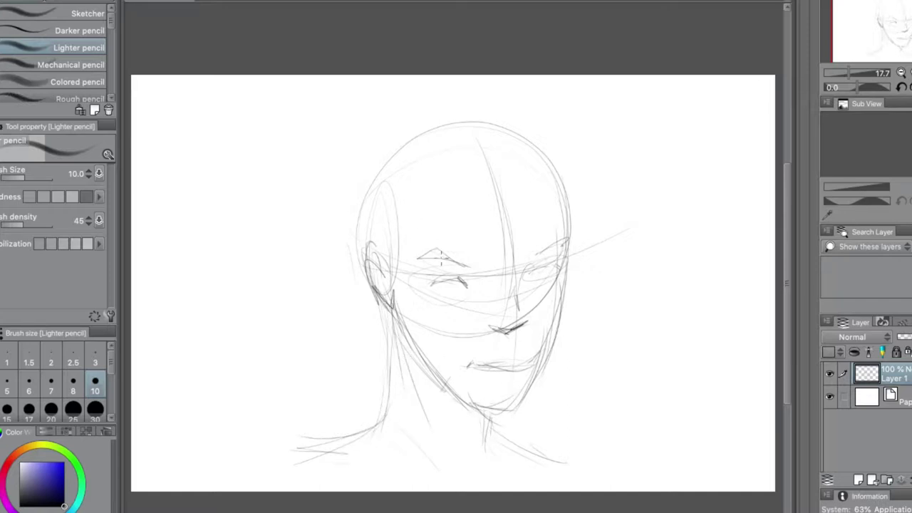
pyautogui.moveTo(538, 251); pyautogui.dragTo(568, 238)
pyautogui.moveTo(435, 249)
pyautogui.mouseDown()
pyautogui.moveTo(419, 256)
pyautogui.moveTo(466, 269)
pyautogui.mouseUp()
# Step: Sketch the loose hair outline above the forehead, over the crown, and down behind the ear to the nape
pyautogui.moveTo(505, 216); pyautogui.dragTo(545, 190)
pyautogui.moveTo(476, 98)
pyautogui.mouseDown()
pyautogui.moveTo(508, 96)
pyautogui.moveTo(596, 191)
pyautogui.mouseUp()
pyautogui.moveTo(446, 124); pyautogui.dragTo(391, 146)
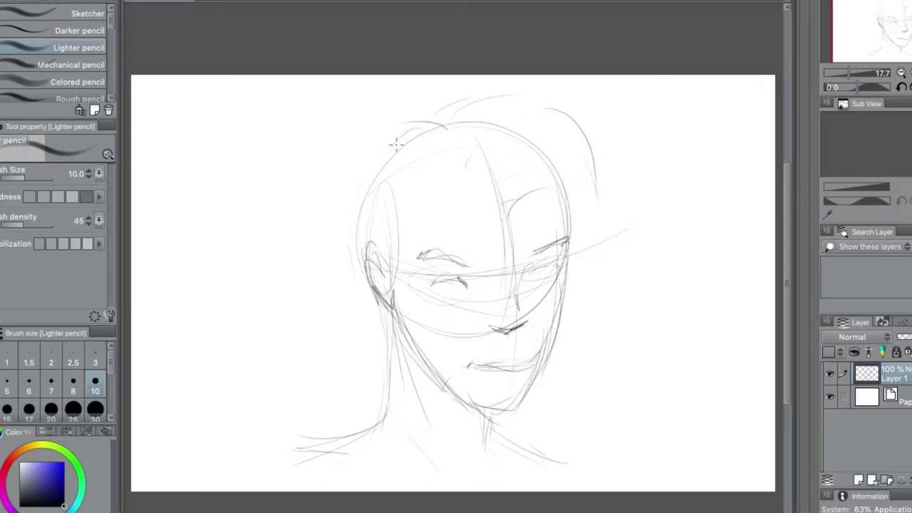
pyautogui.moveTo(358, 270); pyautogui.dragTo(369, 311)
pyautogui.moveTo(366, 297)
pyautogui.mouseDown()
pyautogui.moveTo(373, 312)
pyautogui.moveTo(354, 350)
pyautogui.mouseUp()
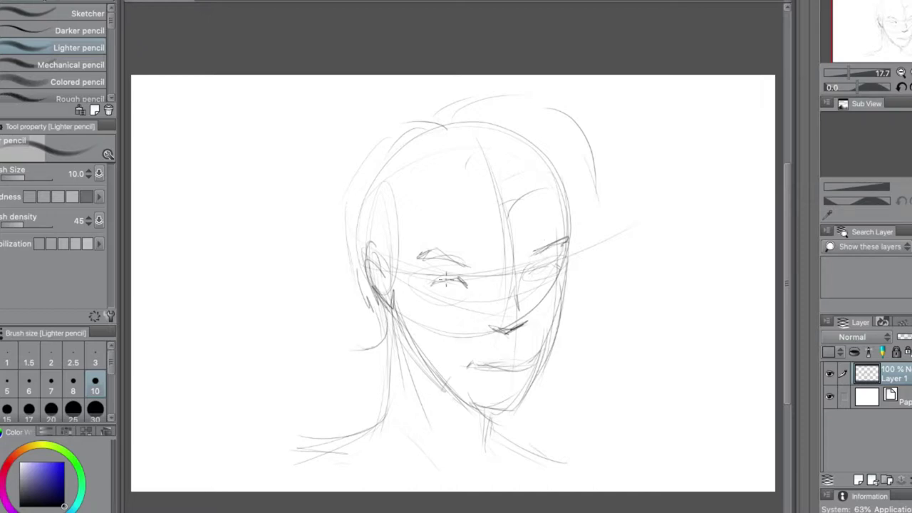
# Step: Strengthen the near eye's lid line and sketch a loose collar around the neck and shoulders
pyautogui.moveTo(443, 276)
pyautogui.mouseDown()
pyautogui.moveTo(421, 286)
pyautogui.moveTo(476, 283)
pyautogui.mouseUp()
pyautogui.moveTo(369, 356); pyautogui.dragTo(395, 362)
pyautogui.moveTo(389, 411); pyautogui.dragTo(438, 432)
pyautogui.moveTo(383, 380)
pyautogui.mouseDown()
pyautogui.moveTo(362, 391)
pyautogui.moveTo(346, 455)
pyautogui.moveTo(408, 482)
pyautogui.mouseUp()
pyautogui.moveTo(417, 425)
pyautogui.mouseDown()
pyautogui.moveTo(488, 436)
pyautogui.moveTo(504, 420)
pyautogui.moveTo(509, 469)
pyautogui.mouseUp()
pyautogui.moveTo(510, 437); pyautogui.dragTo(542, 459)
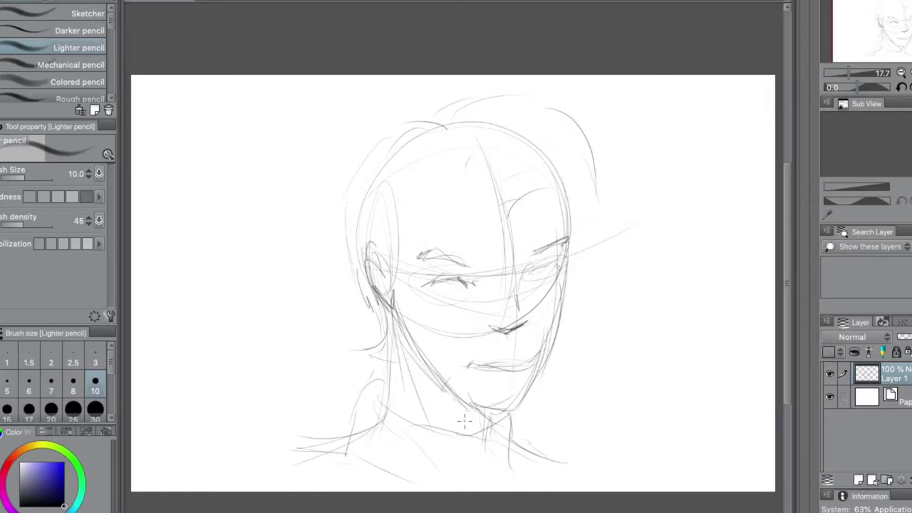
pyautogui.moveTo(468, 433)
pyautogui.mouseDown()
pyautogui.moveTo(544, 399)
pyautogui.moveTo(526, 476)
pyautogui.moveTo(571, 464)
pyautogui.mouseUp()
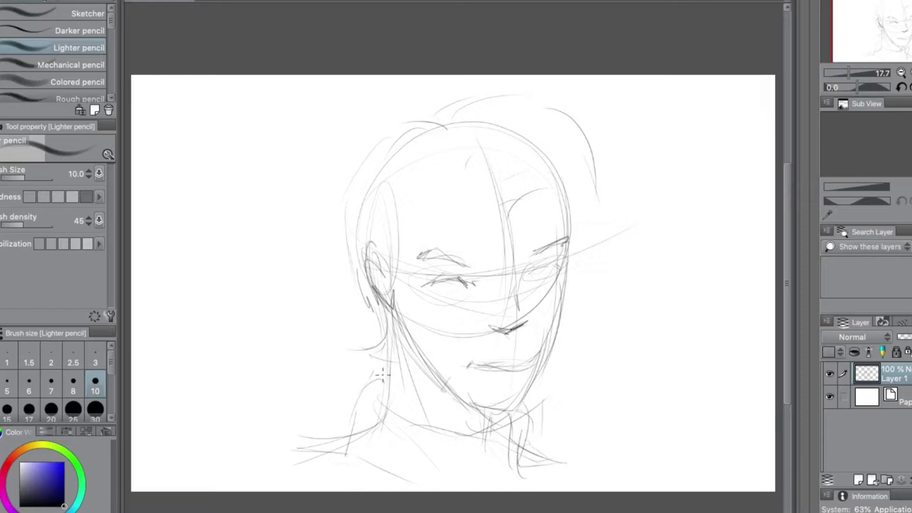
pyautogui.moveTo(356, 427); pyautogui.dragTo(288, 456)
# Step: Add hair strands over the forehead and far side, draw the hairline along the temple, and darken the neck line
pyautogui.moveTo(467, 141)
pyautogui.mouseDown()
pyautogui.moveTo(450, 169)
pyautogui.moveTo(462, 167)
pyautogui.mouseUp()
pyautogui.moveTo(521, 141); pyautogui.dragTo(474, 178)
pyautogui.moveTo(563, 169); pyautogui.dragTo(592, 221)
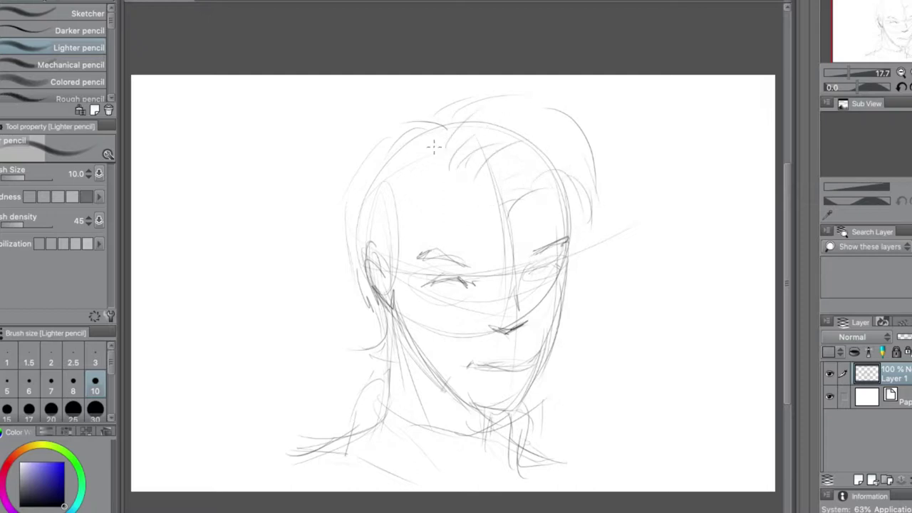
pyautogui.moveTo(466, 137); pyautogui.dragTo(450, 174)
pyautogui.moveTo(497, 135); pyautogui.dragTo(476, 168)
pyautogui.moveTo(432, 192)
pyautogui.mouseDown()
pyautogui.moveTo(382, 239)
pyautogui.moveTo(418, 350)
pyautogui.mouseUp()
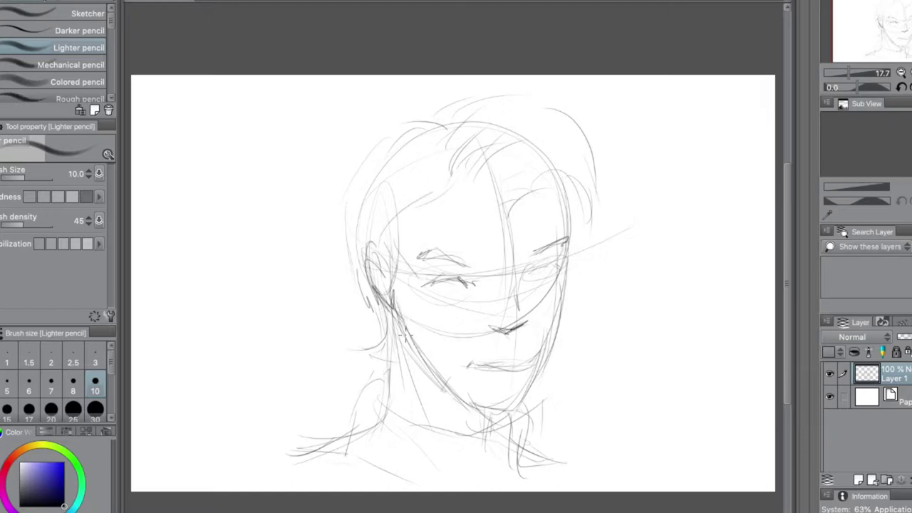
pyautogui.moveTo(391, 305)
pyautogui.mouseDown()
pyautogui.moveTo(394, 385)
pyautogui.moveTo(382, 419)
pyautogui.mouseUp()
# Step: Darken and define both eyes, and thicken both eyebrows
pyautogui.moveTo(425, 287); pyautogui.dragTo(456, 280)
pyautogui.moveTo(530, 268); pyautogui.dragTo(567, 256)
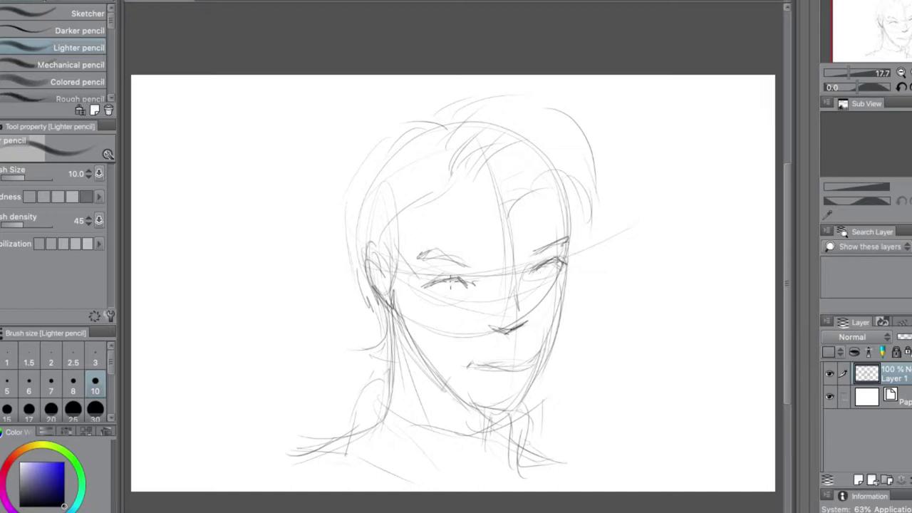
pyautogui.moveTo(444, 282); pyautogui.dragTo(454, 283)
pyautogui.moveTo(529, 266); pyautogui.dragTo(555, 255)
pyautogui.moveTo(457, 287)
pyautogui.mouseDown()
pyautogui.moveTo(446, 277)
pyautogui.moveTo(469, 281)
pyautogui.moveTo(448, 287)
pyautogui.mouseUp()
pyautogui.moveTo(416, 258)
pyautogui.mouseDown()
pyautogui.moveTo(445, 249)
pyautogui.moveTo(467, 263)
pyautogui.mouseUp()
pyautogui.moveTo(532, 255); pyautogui.dragTo(567, 238)
pyautogui.moveTo(416, 261)
pyautogui.mouseDown()
pyautogui.moveTo(445, 251)
pyautogui.moveTo(482, 272)
pyautogui.mouseUp()
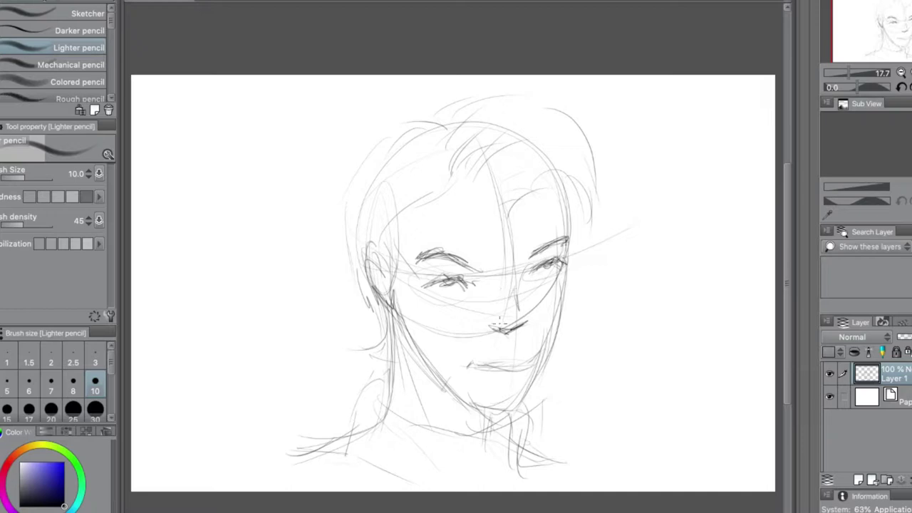
# Step: Refine the mouth corner and ear, and darken the neck, under-chin and far forehead lines
pyautogui.moveTo(474, 362); pyautogui.dragTo(467, 366)
pyautogui.moveTo(379, 268)
pyautogui.mouseDown()
pyautogui.moveTo(370, 248)
pyautogui.moveTo(372, 292)
pyautogui.moveTo(390, 313)
pyautogui.moveTo(371, 281)
pyautogui.moveTo(389, 276)
pyautogui.mouseUp()
pyautogui.moveTo(391, 303); pyautogui.dragTo(409, 410)
pyautogui.moveTo(391, 329); pyautogui.dragTo(401, 411)
pyautogui.moveTo(488, 412); pyautogui.dragTo(486, 438)
pyautogui.moveTo(461, 399); pyautogui.dragTo(506, 400)
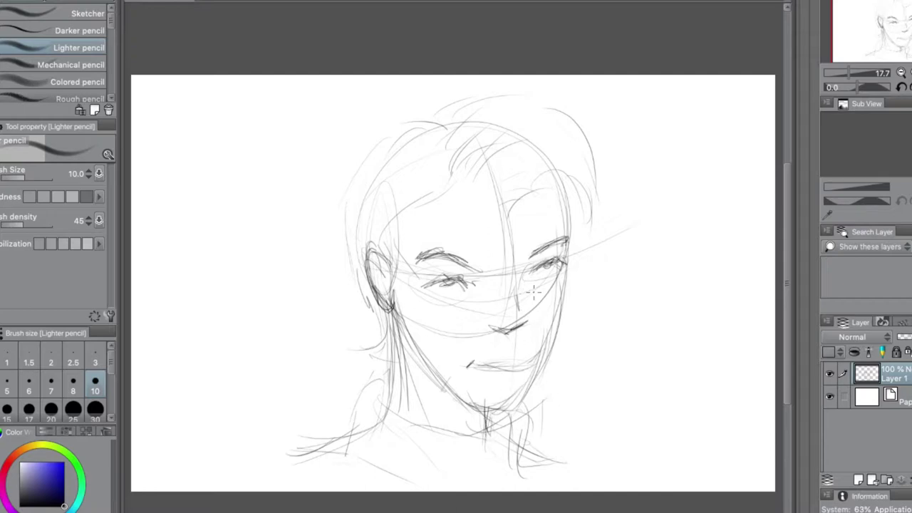
pyautogui.moveTo(556, 172); pyautogui.dragTo(563, 230)
pyautogui.press('m')
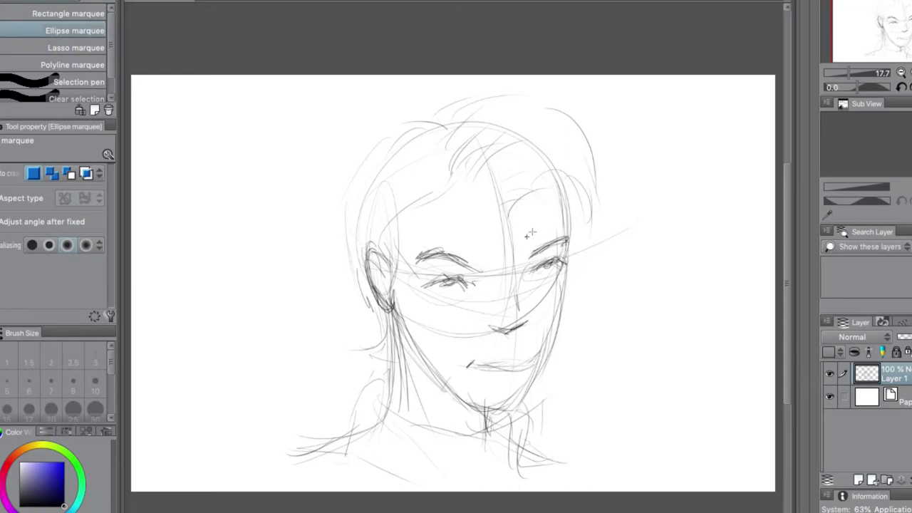
pyautogui.moveTo(527, 237); pyautogui.dragTo(560, 223)
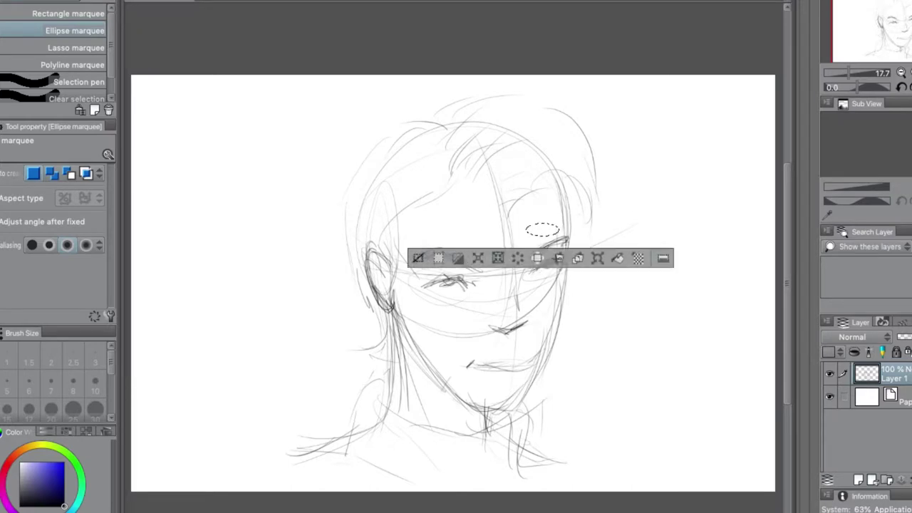
pyautogui.click(419, 257)
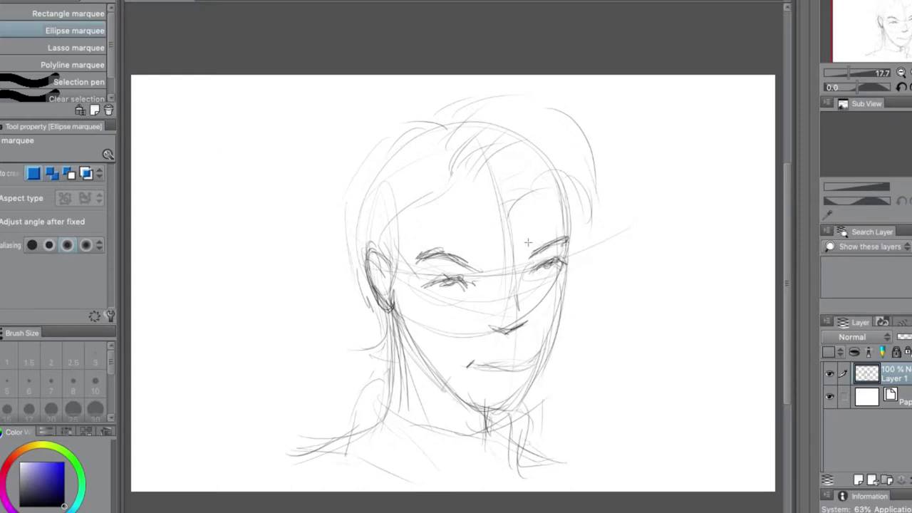
pyautogui.moveTo(545, 229); pyautogui.dragTo(553, 242)
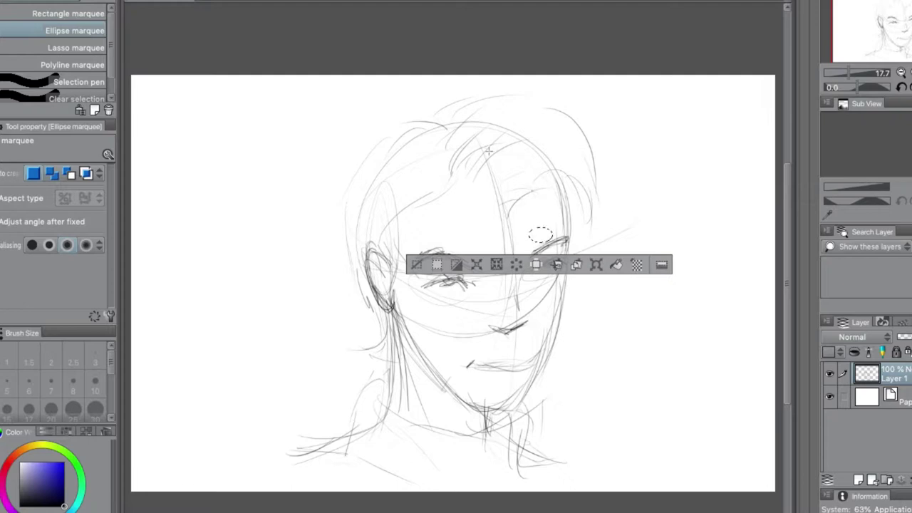
# Step: Lasso the far eye with its eyebrow, move them slightly inward and down on the face, and clear the selection
pyautogui.click(56, 50)
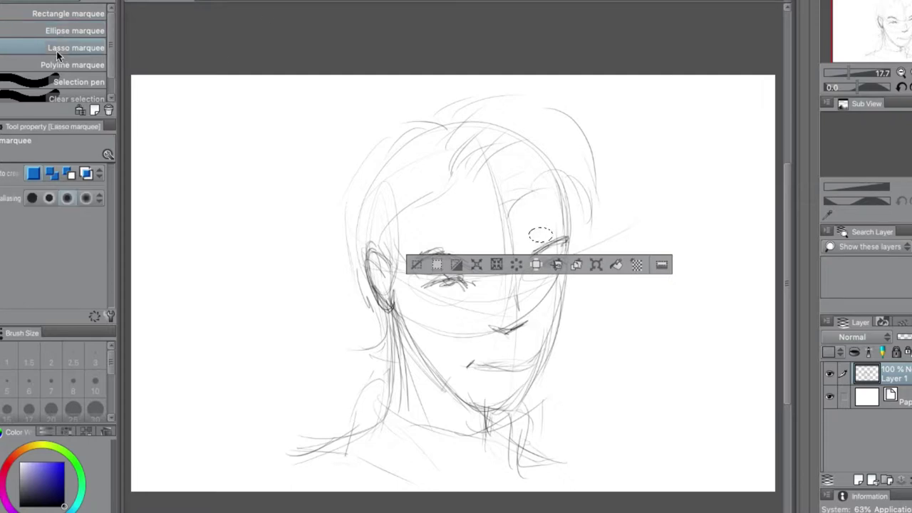
pyautogui.click(417, 265)
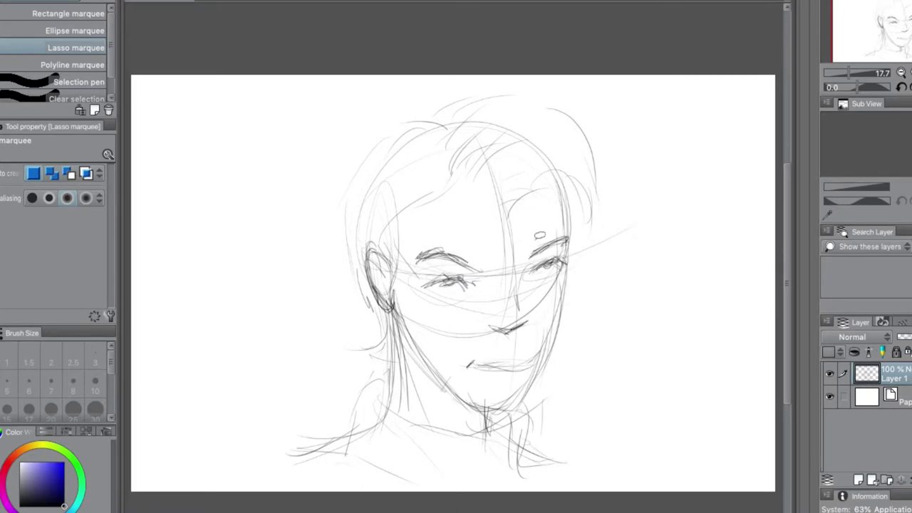
pyautogui.moveTo(551, 227)
pyautogui.mouseDown()
pyautogui.moveTo(581, 235)
pyautogui.moveTo(579, 265)
pyautogui.moveTo(563, 284)
pyautogui.moveTo(524, 276)
pyautogui.moveTo(516, 249)
pyautogui.moveTo(529, 235)
pyautogui.mouseUp()
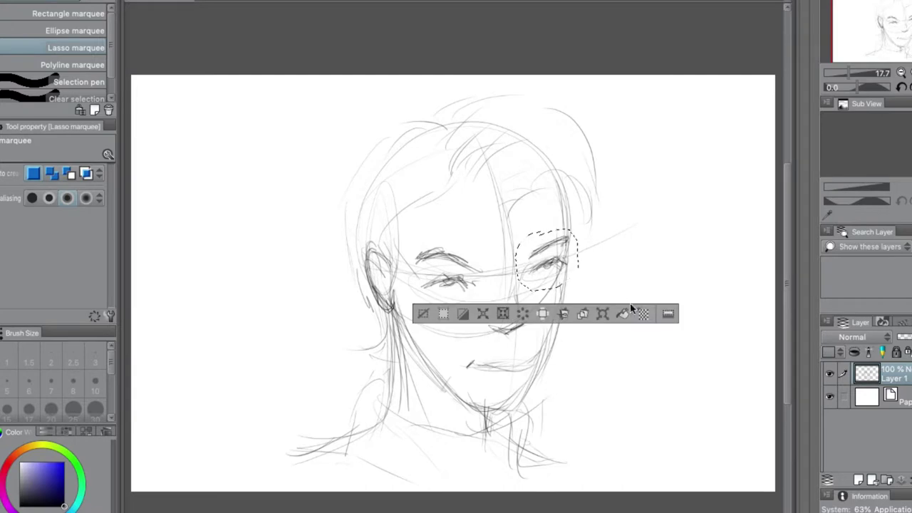
pyautogui.click(604, 314)
pyautogui.moveTo(557, 279)
pyautogui.mouseDown()
pyautogui.moveTo(548, 289)
pyautogui.moveTo(556, 281)
pyautogui.mouseUp()
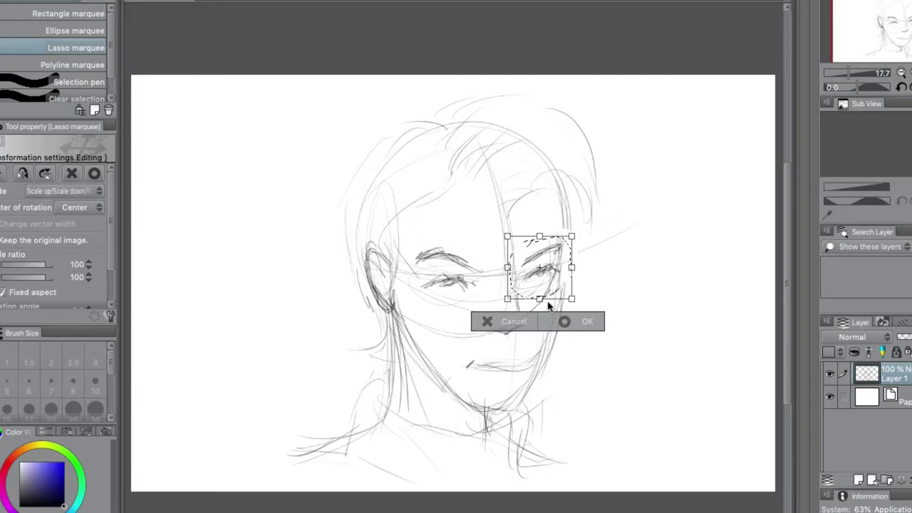
pyautogui.click(563, 324)
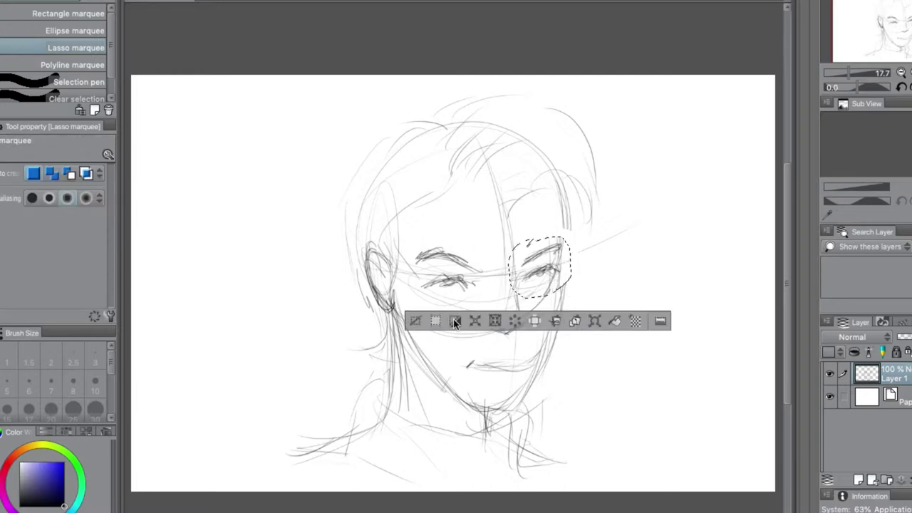
pyautogui.hotkey('ctrl', 'd')
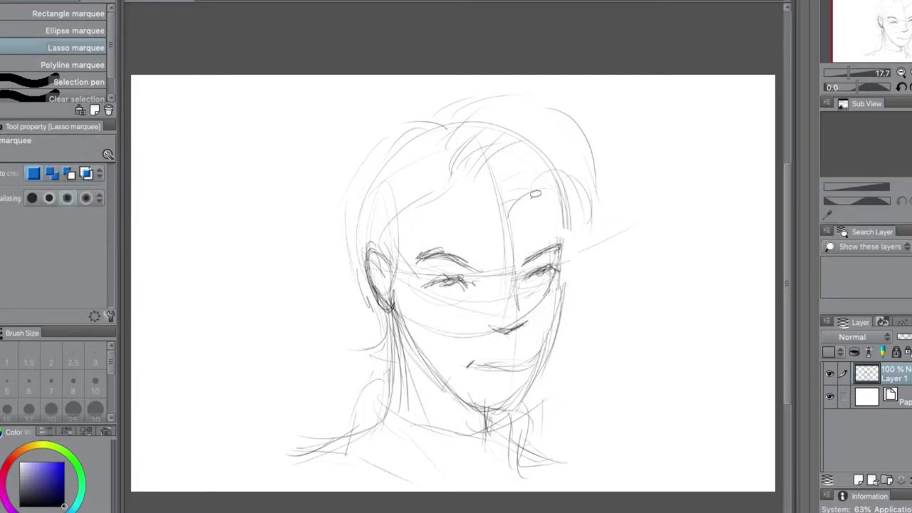
# Step: Redraw the broken far contour of the face with the lighter pencil, and refine the near eye and the lips
pyautogui.press('p')
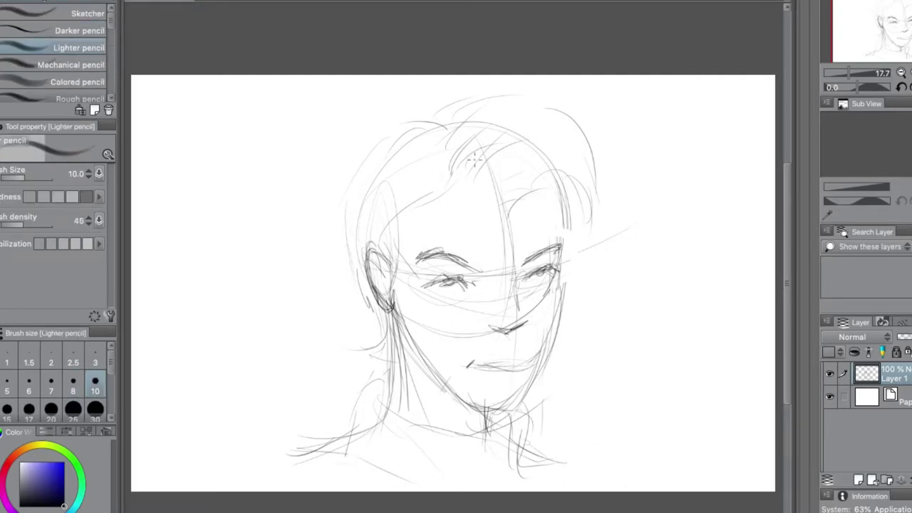
pyautogui.moveTo(566, 211)
pyautogui.mouseDown()
pyautogui.moveTo(566, 271)
pyautogui.moveTo(552, 314)
pyautogui.mouseUp()
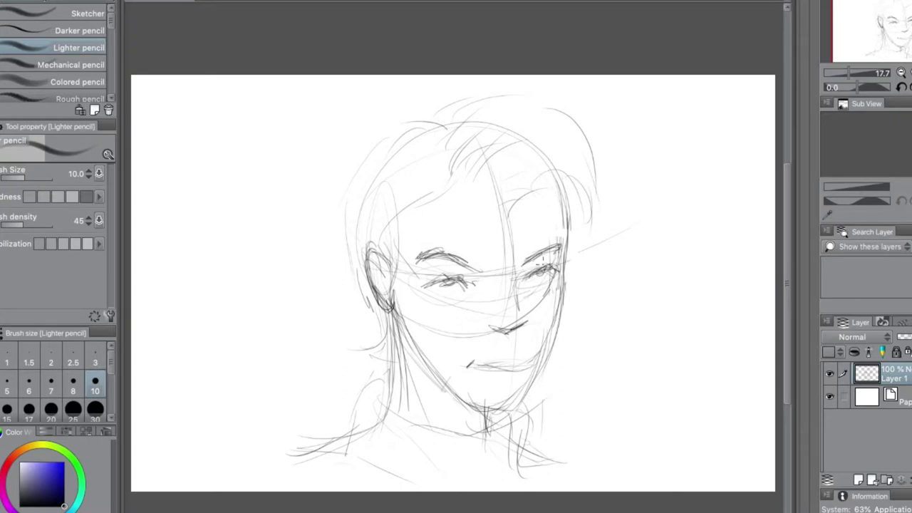
pyautogui.moveTo(428, 284); pyautogui.dragTo(450, 268)
pyautogui.moveTo(460, 275)
pyautogui.mouseDown()
pyautogui.moveTo(470, 285)
pyautogui.moveTo(428, 277)
pyautogui.mouseUp()
pyautogui.moveTo(475, 366)
pyautogui.mouseDown()
pyautogui.moveTo(513, 357)
pyautogui.moveTo(507, 352)
pyautogui.moveTo(533, 358)
pyautogui.moveTo(530, 349)
pyautogui.moveTo(493, 375)
pyautogui.moveTo(534, 362)
pyautogui.moveTo(488, 374)
pyautogui.moveTo(536, 368)
pyautogui.mouseUp()
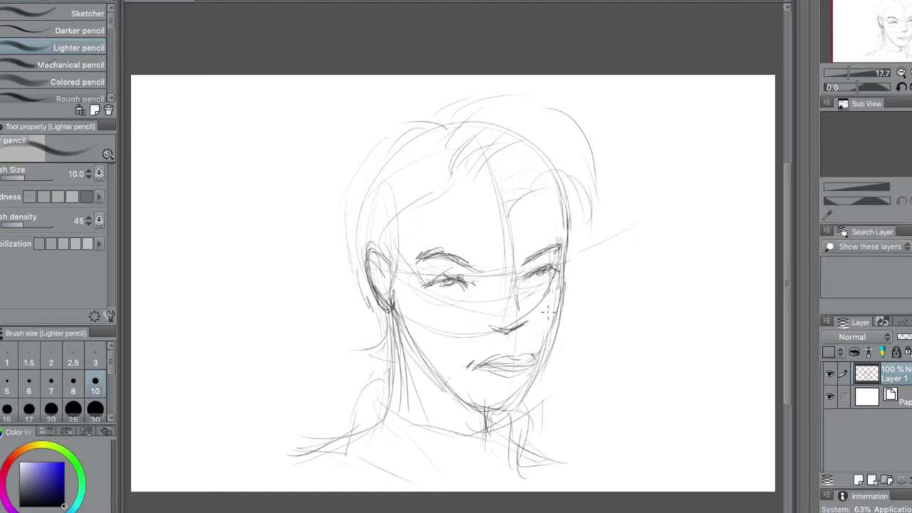
# Step: Add hair strands around the back, crown and far side of the head, and strengthen the neck and collar lines
pyautogui.moveTo(430, 138)
pyautogui.mouseDown()
pyautogui.moveTo(364, 174)
pyautogui.moveTo(337, 252)
pyautogui.moveTo(371, 314)
pyautogui.mouseUp()
pyautogui.moveTo(361, 277)
pyautogui.mouseDown()
pyautogui.moveTo(374, 316)
pyautogui.moveTo(358, 336)
pyautogui.mouseUp()
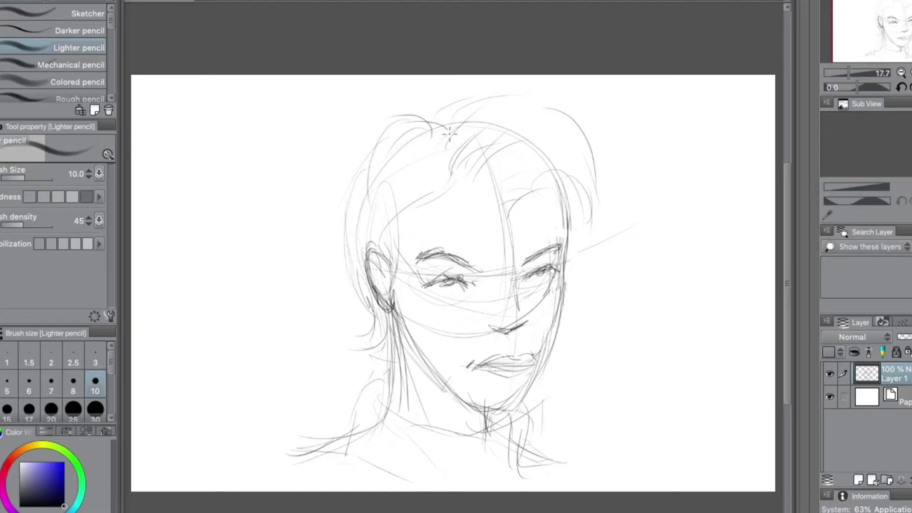
pyautogui.moveTo(468, 119); pyautogui.dragTo(491, 104)
pyautogui.moveTo(473, 151)
pyautogui.mouseDown()
pyautogui.moveTo(491, 172)
pyautogui.moveTo(553, 159)
pyautogui.mouseUp()
pyautogui.moveTo(512, 207)
pyautogui.mouseDown()
pyautogui.moveTo(583, 174)
pyautogui.moveTo(597, 230)
pyautogui.moveTo(579, 251)
pyautogui.mouseUp()
pyautogui.moveTo(402, 332); pyautogui.dragTo(408, 412)
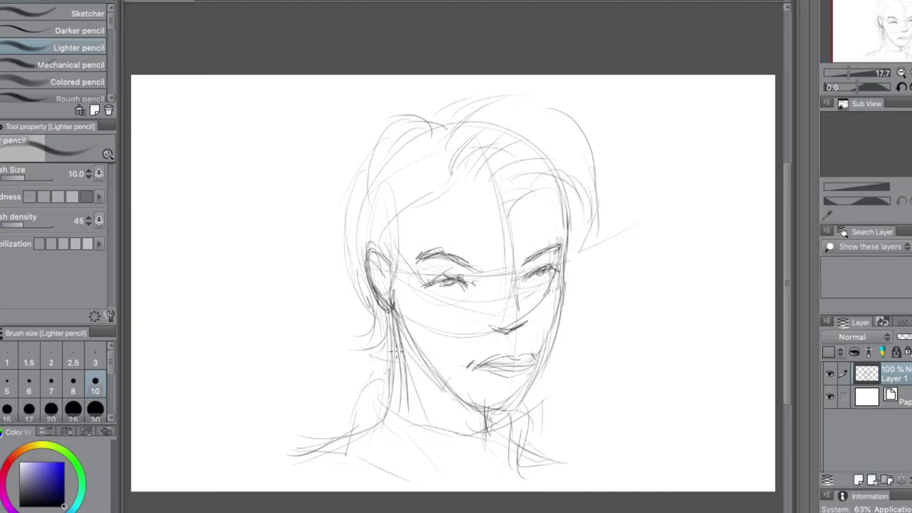
pyautogui.moveTo(400, 369)
pyautogui.mouseDown()
pyautogui.moveTo(385, 430)
pyautogui.moveTo(377, 407)
pyautogui.moveTo(387, 401)
pyautogui.moveTo(496, 403)
pyautogui.moveTo(470, 436)
pyautogui.mouseUp()
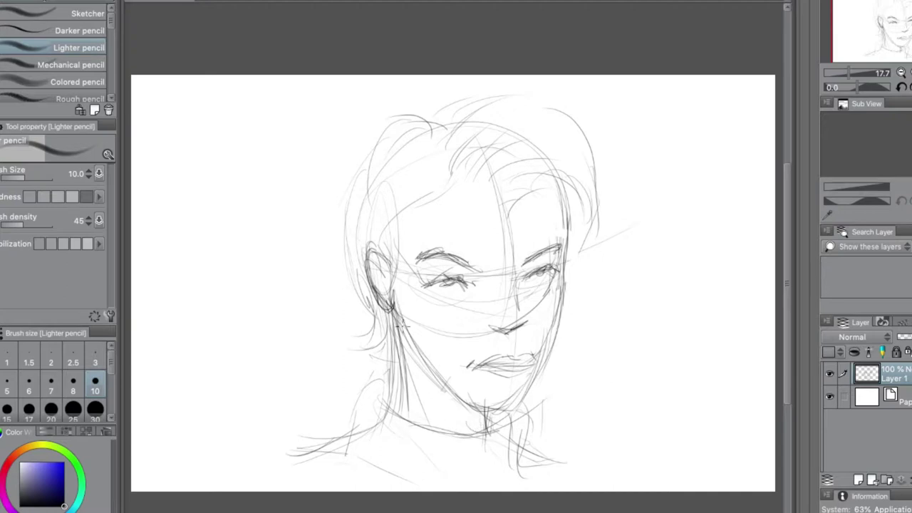
# Step: Transform the whole sketch, moving it up and left on the canvas and scaling it down slightly with the aspect ratio fixed
pyautogui.hotkey('ctrl', 't')
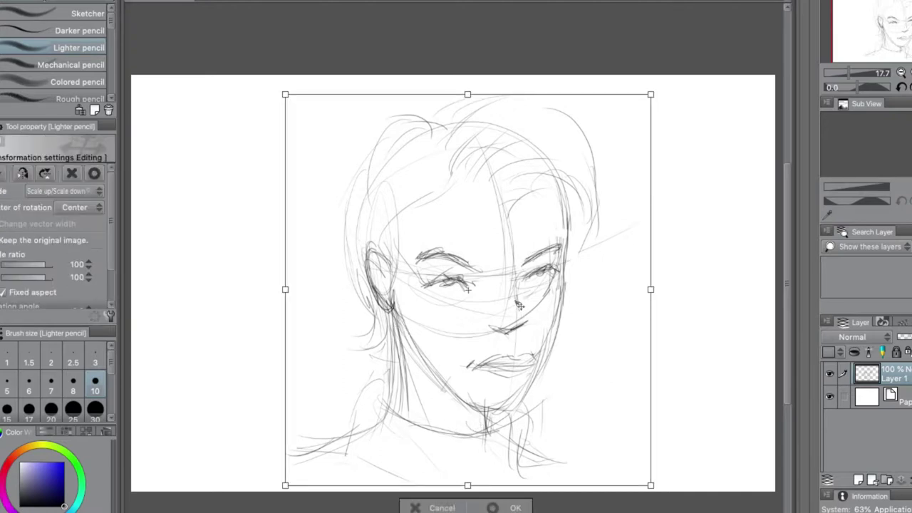
pyautogui.moveTo(582, 378); pyautogui.dragTo(558, 374)
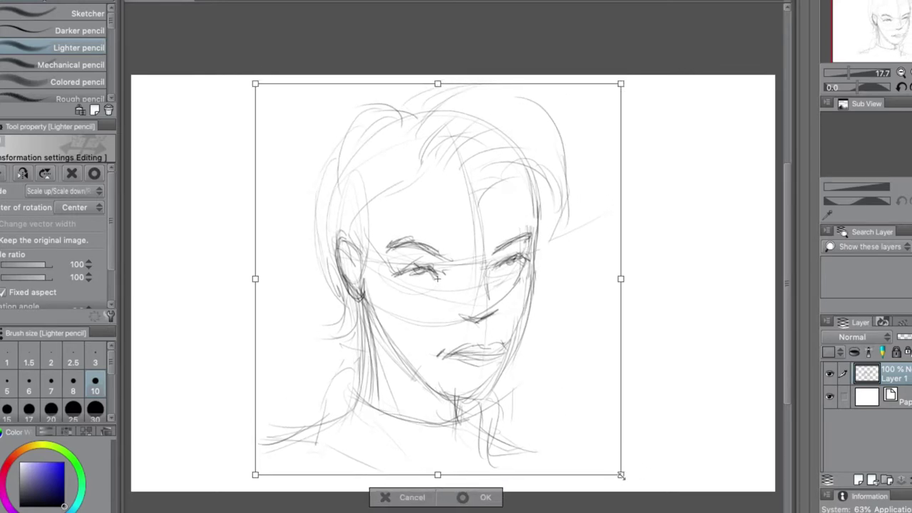
pyautogui.moveTo(621, 473); pyautogui.dragTo(611, 463)
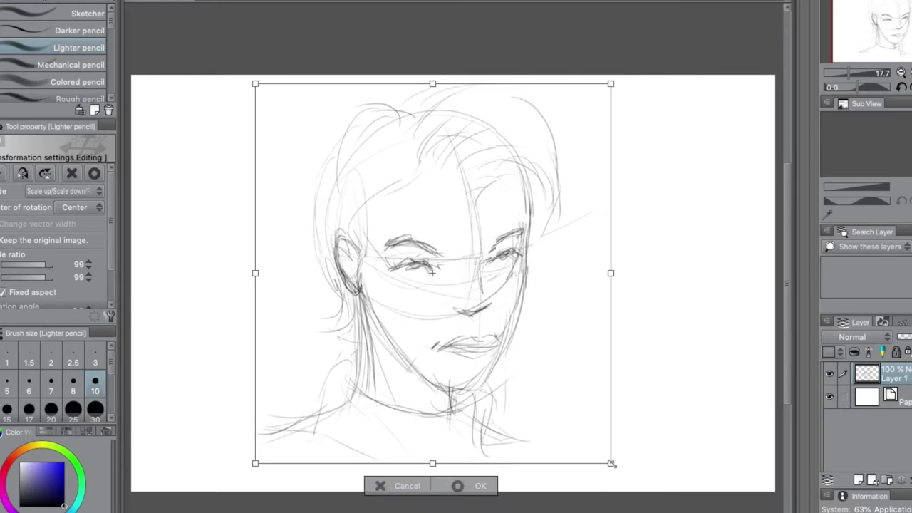
pyautogui.click(476, 485)
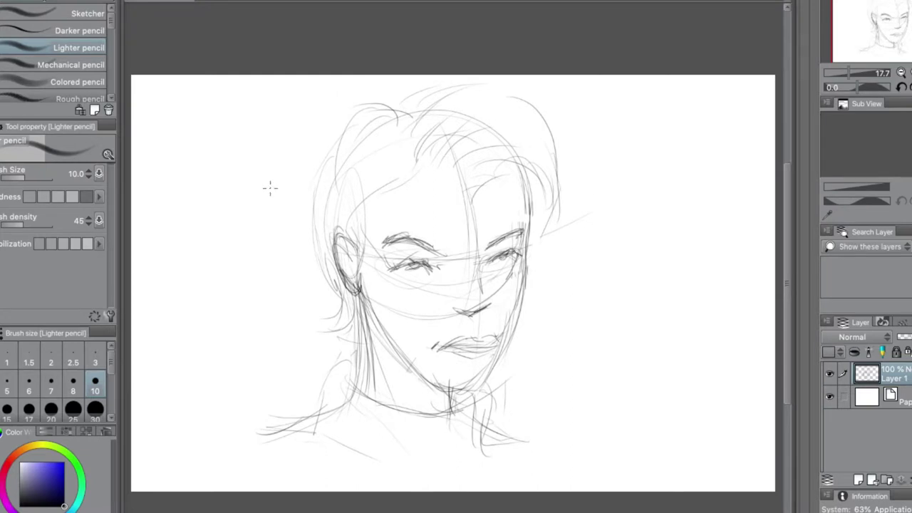
# Step: Strengthen the hairline from the forehead down to the near temple with the lighter pencil
pyautogui.press('p')
pyautogui.press('p')
pyautogui.moveTo(403, 141)
pyautogui.mouseDown()
pyautogui.moveTo(412, 171)
pyautogui.moveTo(345, 218)
pyautogui.moveTo(409, 268)
pyautogui.mouseUp()
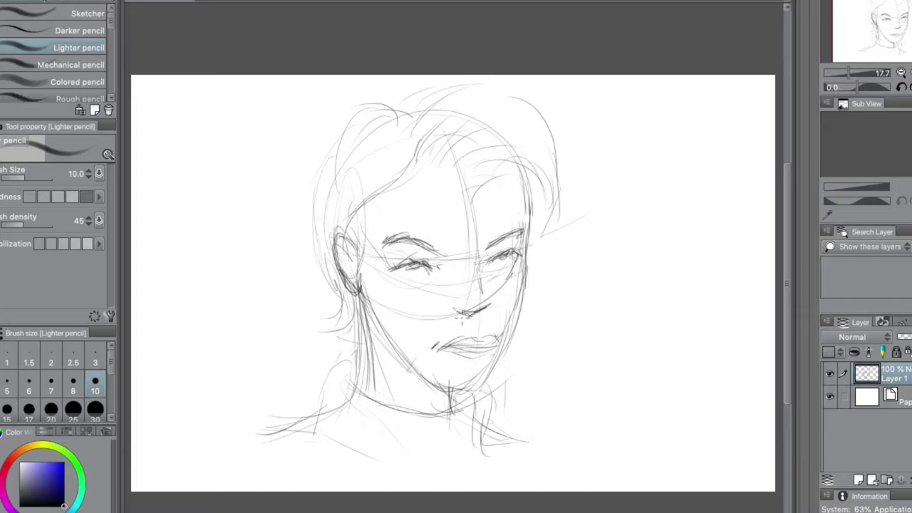
# Step: Define the nostrils and base of the nose, shape the lips, and darken the lid lines of both eyes
pyautogui.moveTo(482, 298)
pyautogui.mouseDown()
pyautogui.moveTo(490, 307)
pyautogui.moveTo(443, 311)
pyautogui.moveTo(459, 314)
pyautogui.moveTo(447, 295)
pyautogui.moveTo(452, 307)
pyautogui.mouseUp()
pyautogui.moveTo(442, 341)
pyautogui.mouseDown()
pyautogui.moveTo(429, 353)
pyautogui.moveTo(483, 333)
pyautogui.moveTo(508, 349)
pyautogui.moveTo(461, 353)
pyautogui.moveTo(502, 345)
pyautogui.mouseUp()
pyautogui.moveTo(449, 355)
pyautogui.mouseDown()
pyautogui.moveTo(467, 348)
pyautogui.moveTo(490, 362)
pyautogui.mouseUp()
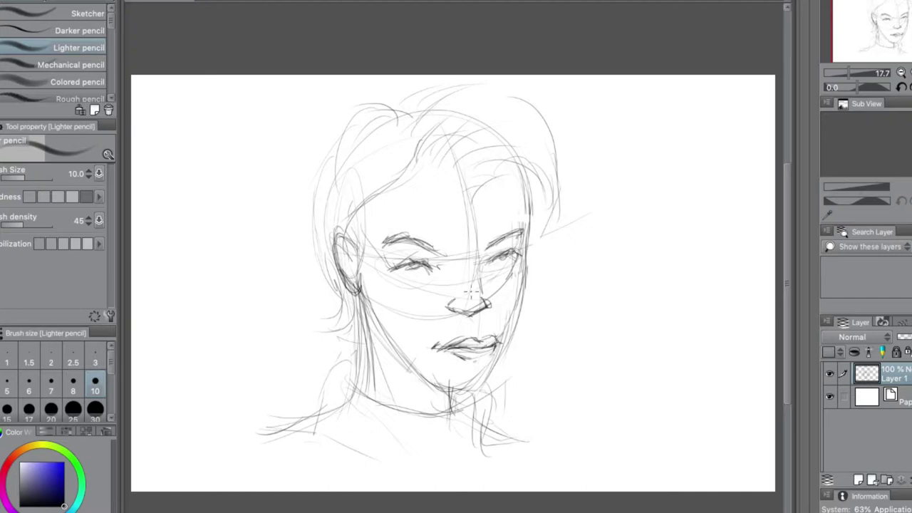
pyautogui.moveTo(484, 263)
pyautogui.mouseDown()
pyautogui.moveTo(518, 248)
pyautogui.moveTo(509, 255)
pyautogui.mouseUp()
pyautogui.moveTo(406, 261); pyautogui.dragTo(415, 251)
pyautogui.moveTo(402, 269); pyautogui.dragTo(447, 248)
# Step: Lasso the base of the nose, shift it slightly toward the far side of the face, and clear the selection
pyautogui.press('m')
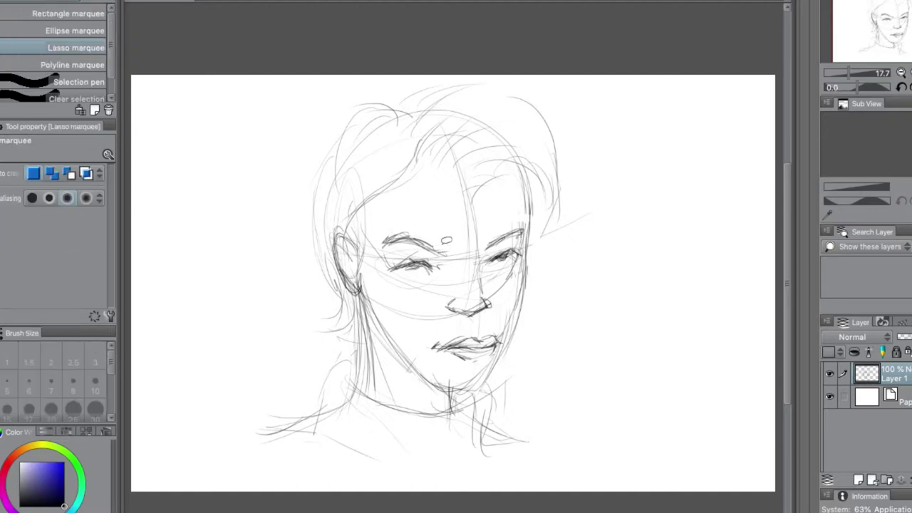
pyautogui.moveTo(449, 295)
pyautogui.mouseDown()
pyautogui.moveTo(490, 283)
pyautogui.moveTo(503, 312)
pyautogui.moveTo(454, 322)
pyautogui.moveTo(442, 304)
pyautogui.moveTo(470, 287)
pyautogui.mouseUp()
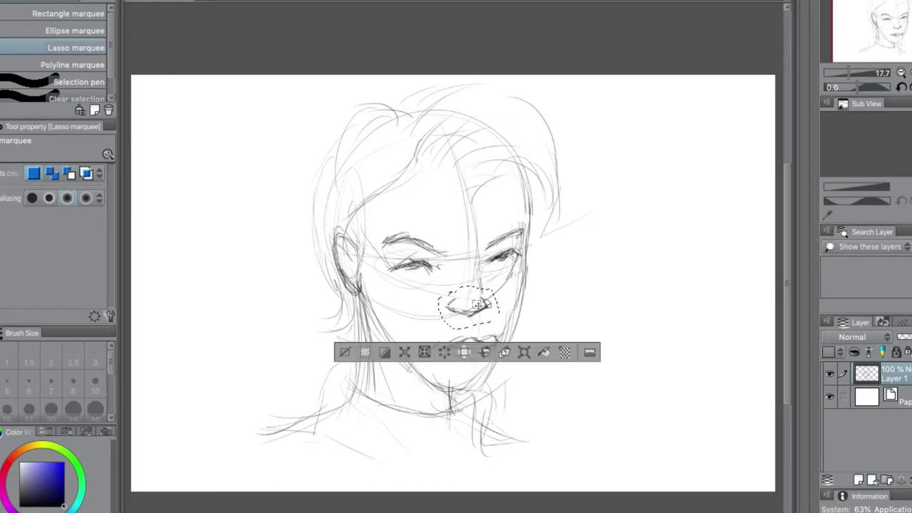
pyautogui.click(522, 354)
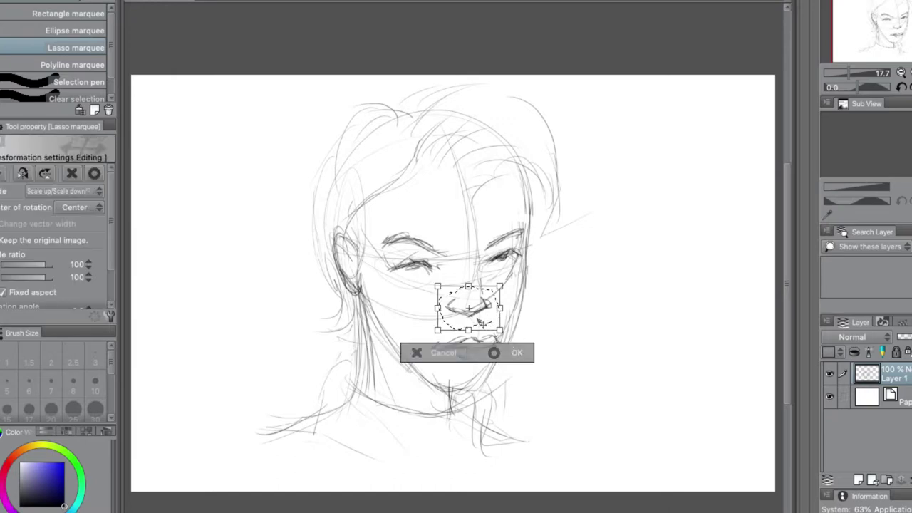
pyautogui.moveTo(491, 322); pyautogui.dragTo(485, 321)
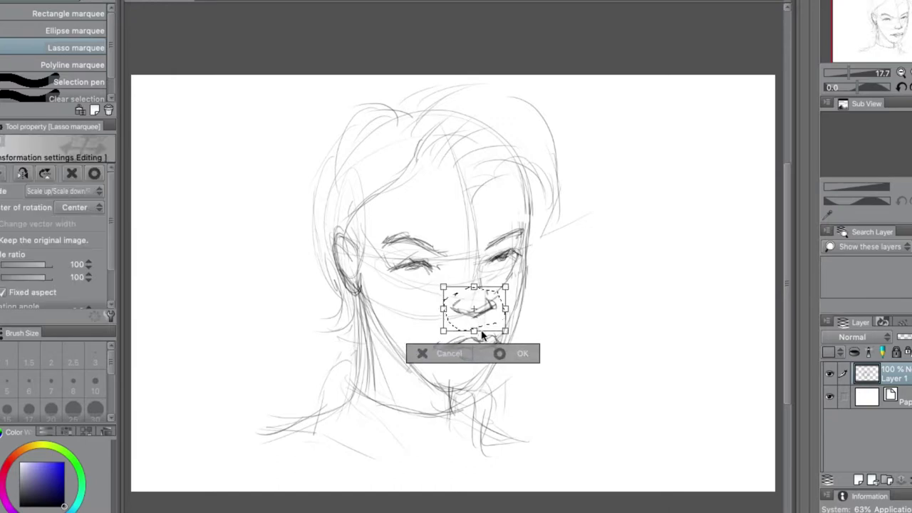
pyautogui.click(501, 353)
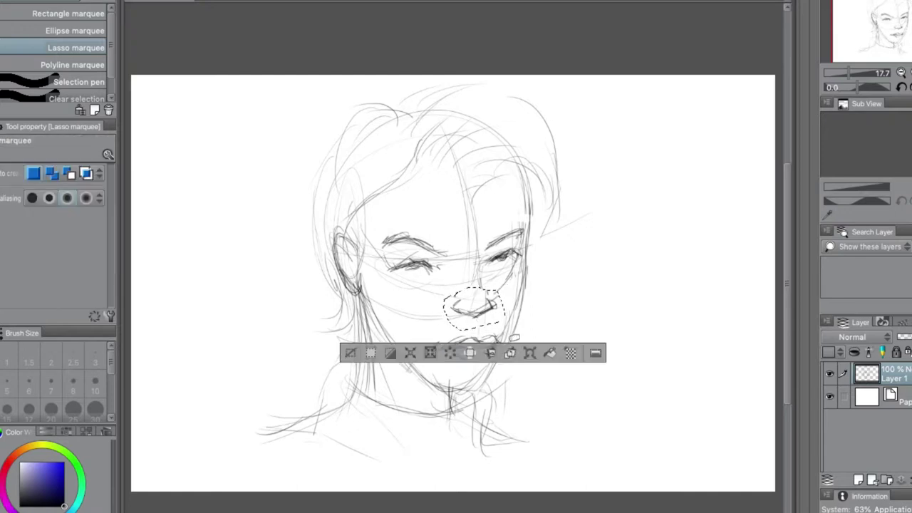
pyautogui.click(370, 355)
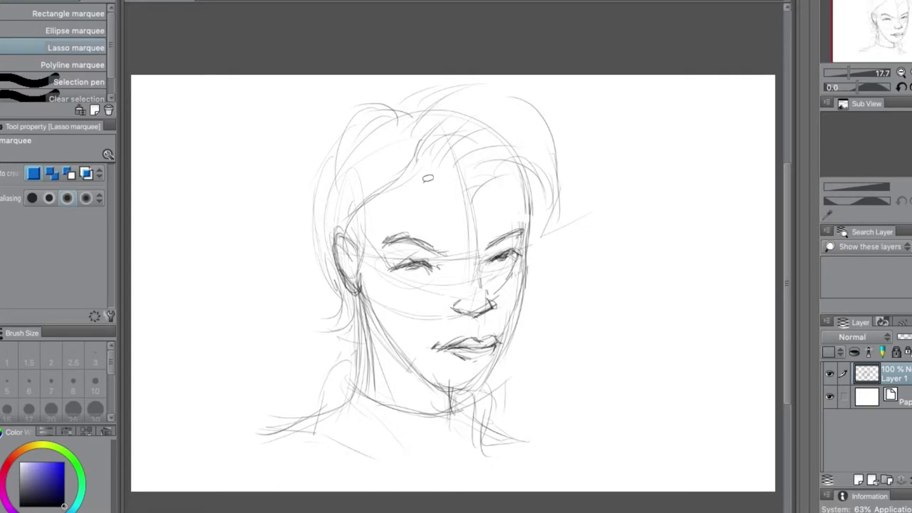
# Step: Darken the irises of both eyes and thicken the eyebrows with the lighter pencil
pyautogui.press('p')
pyautogui.press('p')
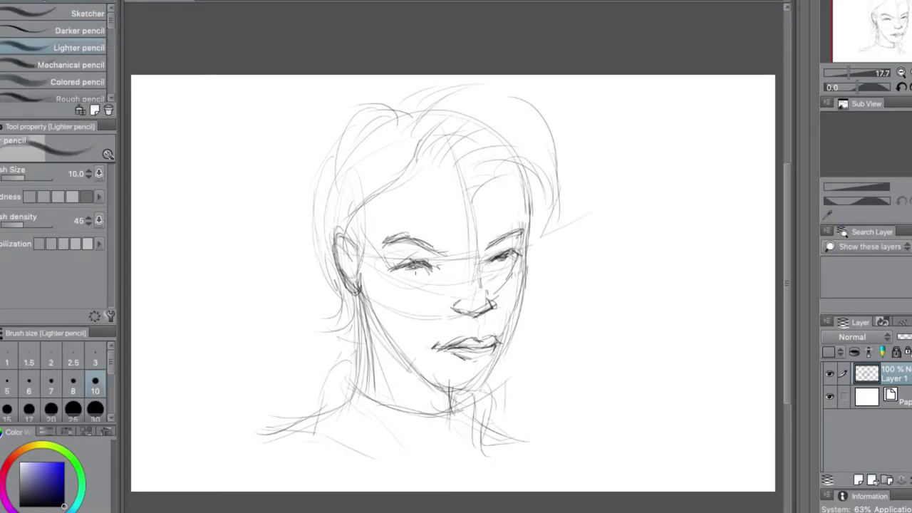
pyautogui.moveTo(412, 261); pyautogui.dragTo(421, 269)
pyautogui.moveTo(488, 261)
pyautogui.mouseDown()
pyautogui.moveTo(512, 251)
pyautogui.moveTo(500, 271)
pyautogui.mouseUp()
pyautogui.moveTo(403, 265)
pyautogui.mouseDown()
pyautogui.moveTo(416, 269)
pyautogui.moveTo(412, 276)
pyautogui.mouseUp()
pyautogui.moveTo(382, 243)
pyautogui.mouseDown()
pyautogui.moveTo(425, 234)
pyautogui.moveTo(428, 254)
pyautogui.moveTo(388, 244)
pyautogui.moveTo(439, 253)
pyautogui.moveTo(428, 246)
pyautogui.moveTo(485, 242)
pyautogui.moveTo(490, 251)
pyautogui.moveTo(515, 233)
pyautogui.mouseUp()
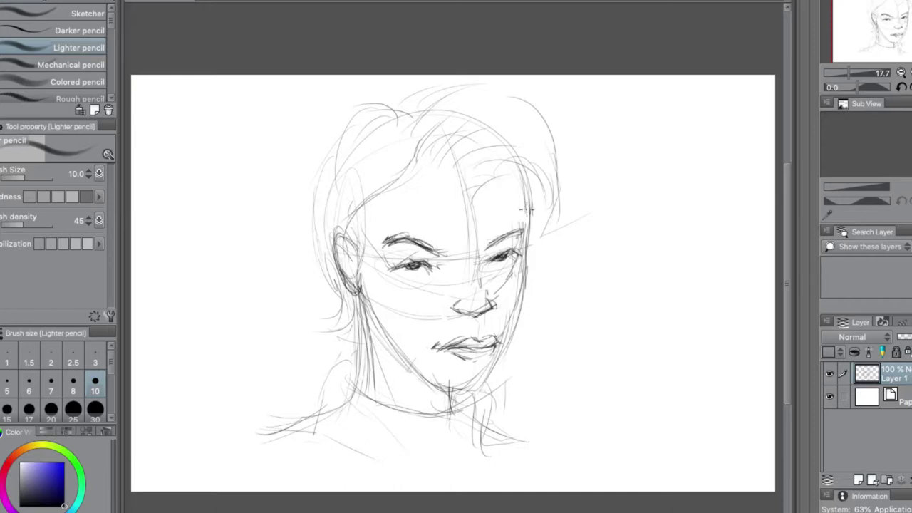
# Step: Darken the face contour along the far cheek, the chin and the near jaw
pyautogui.moveTo(529, 196); pyautogui.dragTo(520, 294)
pyautogui.moveTo(523, 262); pyautogui.dragTo(507, 340)
pyautogui.moveTo(519, 293); pyautogui.dragTo(494, 371)
pyautogui.moveTo(512, 318); pyautogui.dragTo(498, 356)
pyautogui.moveTo(499, 355); pyautogui.dragTo(477, 392)
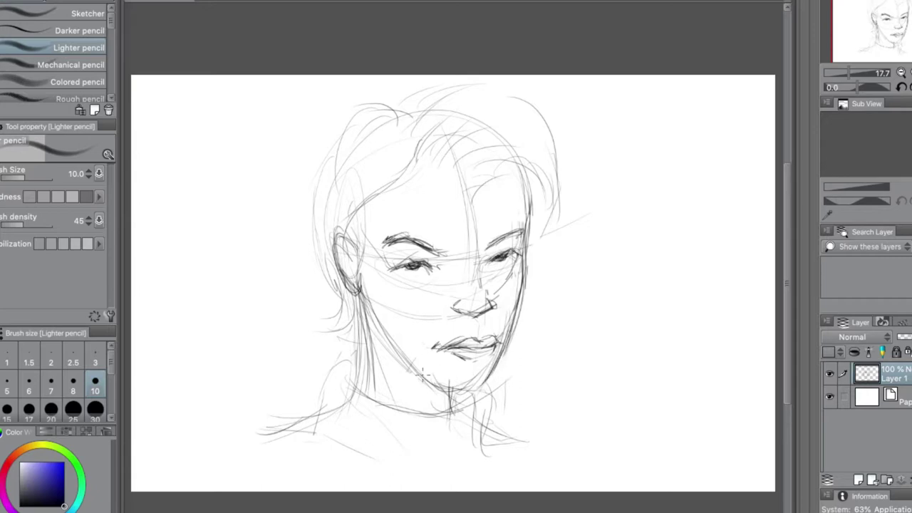
pyautogui.moveTo(423, 375)
pyautogui.mouseDown()
pyautogui.moveTo(471, 387)
pyautogui.moveTo(449, 411)
pyautogui.moveTo(473, 386)
pyautogui.mouseUp()
pyautogui.moveTo(363, 272); pyautogui.dragTo(393, 346)
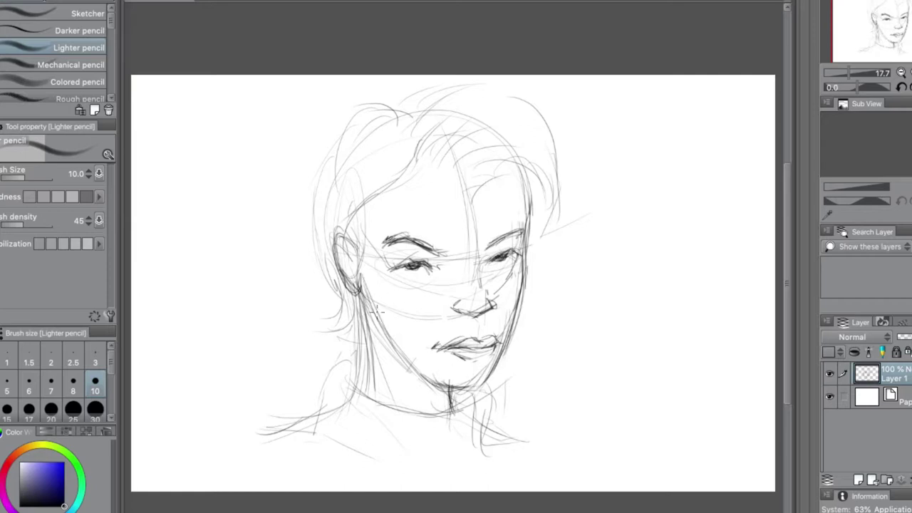
pyautogui.moveTo(369, 298); pyautogui.dragTo(424, 373)
# Step: Darken the near side of the neck and draw the collar line down toward the shoulder
pyautogui.moveTo(361, 291); pyautogui.dragTo(364, 388)
pyautogui.moveTo(365, 325); pyautogui.dragTo(369, 394)
pyautogui.moveTo(360, 354)
pyautogui.mouseDown()
pyautogui.moveTo(347, 401)
pyautogui.moveTo(366, 394)
pyautogui.moveTo(329, 396)
pyautogui.moveTo(325, 417)
pyautogui.mouseUp()
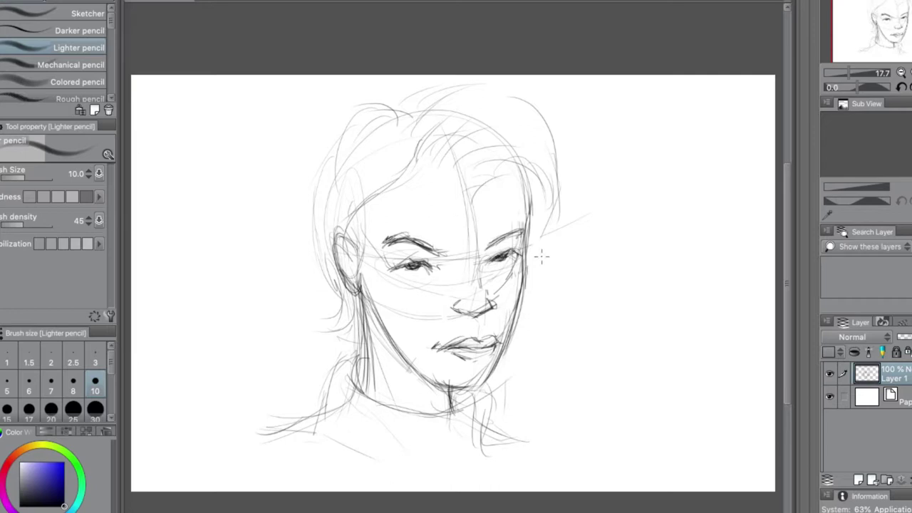
# Step: Sketch more hair strands sweeping across the forehead, down the far side, and over the near temple to the ear
pyautogui.moveTo(436, 161)
pyautogui.mouseDown()
pyautogui.moveTo(459, 141)
pyautogui.moveTo(505, 139)
pyautogui.mouseUp()
pyautogui.moveTo(442, 194)
pyautogui.mouseDown()
pyautogui.moveTo(482, 167)
pyautogui.moveTo(534, 175)
pyautogui.mouseUp()
pyautogui.moveTo(492, 179); pyautogui.dragTo(531, 240)
pyautogui.moveTo(555, 171); pyautogui.dragTo(545, 232)
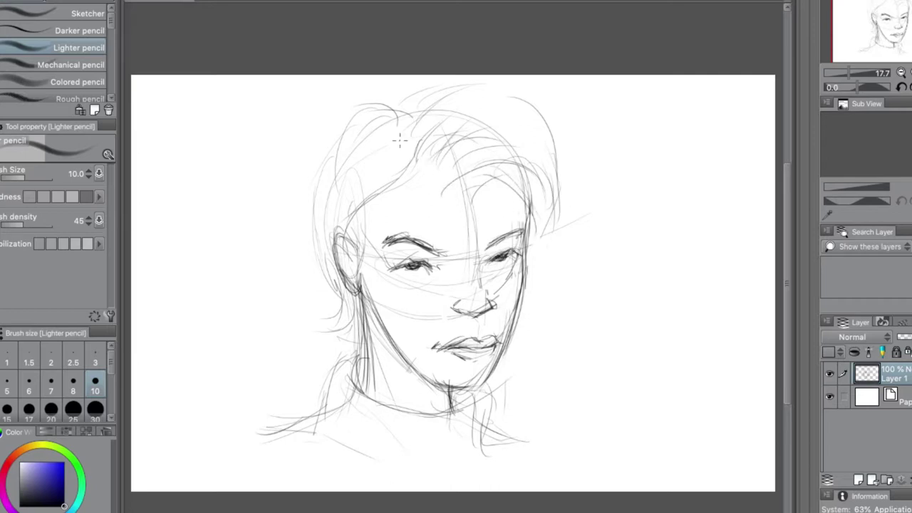
pyautogui.moveTo(452, 149); pyautogui.dragTo(426, 175)
pyautogui.moveTo(482, 151)
pyautogui.mouseDown()
pyautogui.moveTo(442, 190)
pyautogui.moveTo(369, 224)
pyautogui.mouseUp()
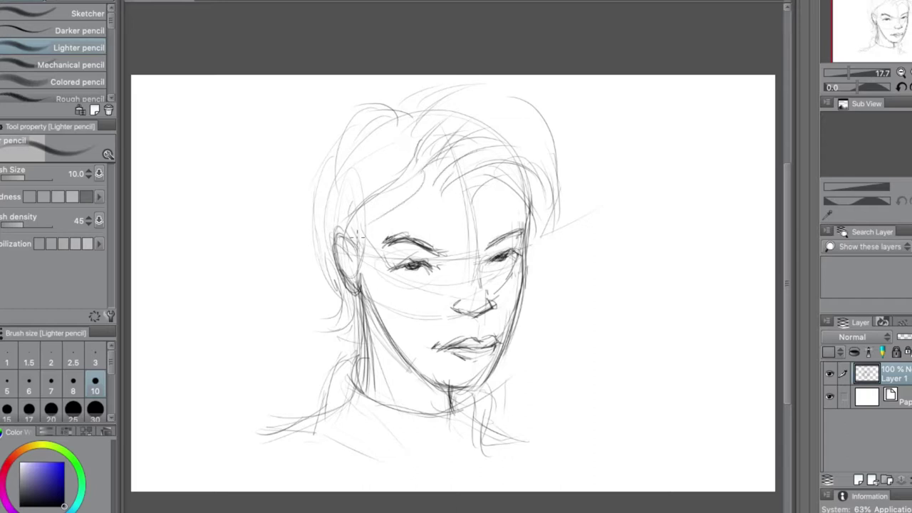
pyautogui.moveTo(415, 196); pyautogui.dragTo(352, 238)
pyautogui.moveTo(337, 283); pyautogui.dragTo(354, 218)
# Step: Undo the overly wide back hair outline and redraw it closer to the head, with strands behind the ear
pyautogui.moveTo(368, 124)
pyautogui.mouseDown()
pyautogui.moveTo(352, 140)
pyautogui.moveTo(305, 292)
pyautogui.mouseUp()
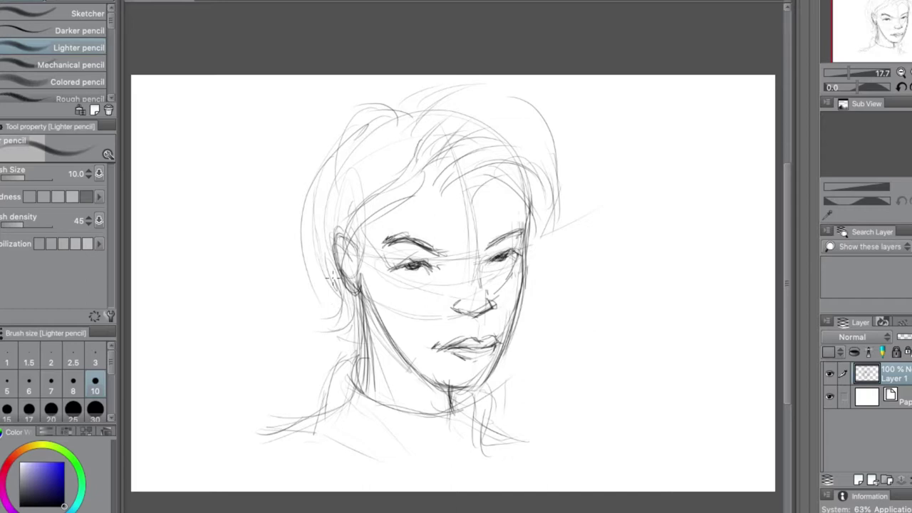
pyautogui.hotkey('ctrl', 'z')
pyautogui.moveTo(359, 113)
pyautogui.mouseDown()
pyautogui.moveTo(386, 108)
pyautogui.moveTo(316, 196)
pyautogui.mouseUp()
pyautogui.moveTo(329, 154); pyautogui.dragTo(308, 300)
pyautogui.moveTo(328, 235)
pyautogui.mouseDown()
pyautogui.moveTo(314, 268)
pyautogui.moveTo(328, 332)
pyautogui.moveTo(316, 341)
pyautogui.mouseUp()
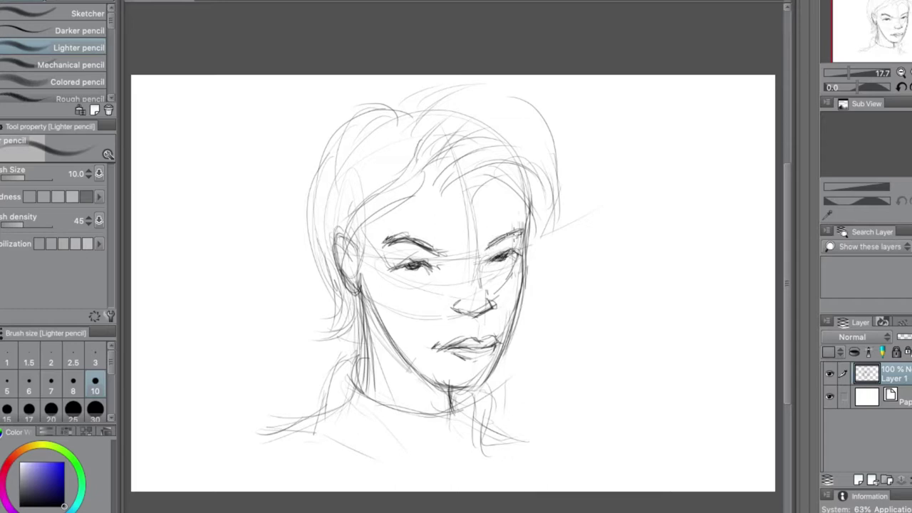
# Step: Strengthen both eyebrows, and darken the mouth line and the edge of the lower lip
pyautogui.moveTo(489, 247); pyautogui.dragTo(511, 233)
pyautogui.moveTo(414, 243); pyautogui.dragTo(434, 254)
pyautogui.moveTo(475, 342); pyautogui.dragTo(487, 344)
pyautogui.scroll(2, 432, 262)
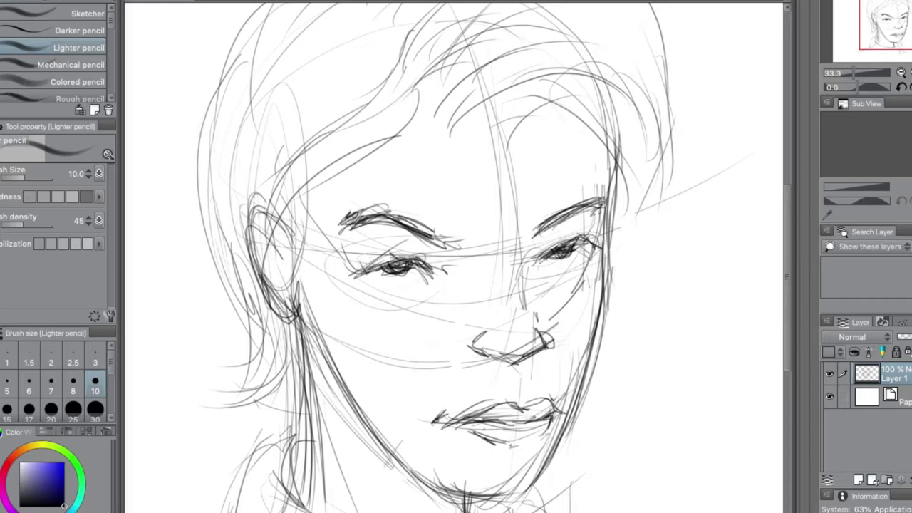
pyautogui.moveTo(511, 445)
pyautogui.mouseDown()
pyautogui.moveTo(543, 439)
pyautogui.moveTo(536, 446)
pyautogui.mouseUp()
pyautogui.moveTo(448, 415)
pyautogui.mouseDown()
pyautogui.moveTo(490, 420)
pyautogui.moveTo(447, 423)
pyautogui.moveTo(465, 426)
pyautogui.moveTo(561, 423)
pyautogui.mouseUp()
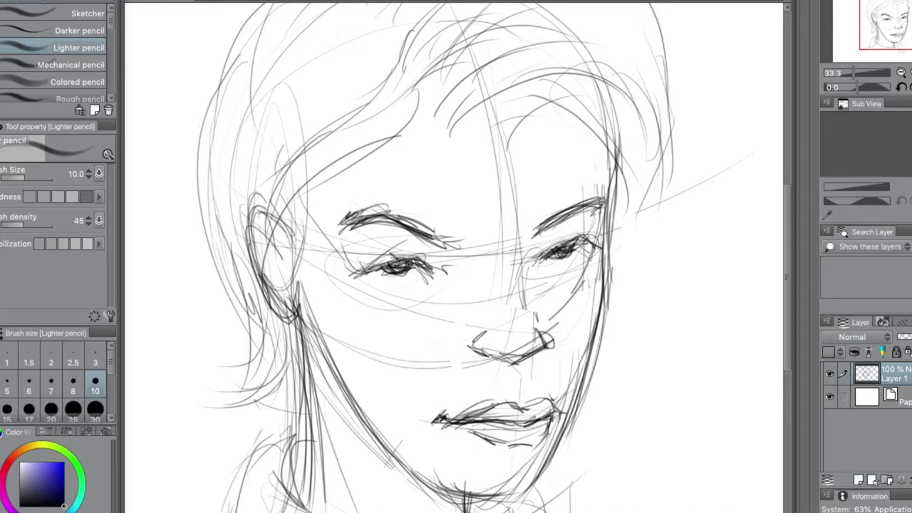
# Step: Darken the underside of the nose, add the groove above the upper lip, and mark the far side of the nose bridge
pyautogui.moveTo(528, 372)
pyautogui.mouseDown()
pyautogui.moveTo(527, 392)
pyautogui.moveTo(513, 389)
pyautogui.mouseUp()
pyautogui.moveTo(479, 329)
pyautogui.mouseDown()
pyautogui.moveTo(471, 345)
pyautogui.moveTo(506, 359)
pyautogui.mouseUp()
pyautogui.moveTo(485, 351); pyautogui.dragTo(507, 363)
pyautogui.moveTo(541, 336); pyautogui.dragTo(540, 347)
pyautogui.moveTo(540, 256); pyautogui.dragTo(529, 269)
pyautogui.moveTo(529, 270); pyautogui.dragTo(522, 311)
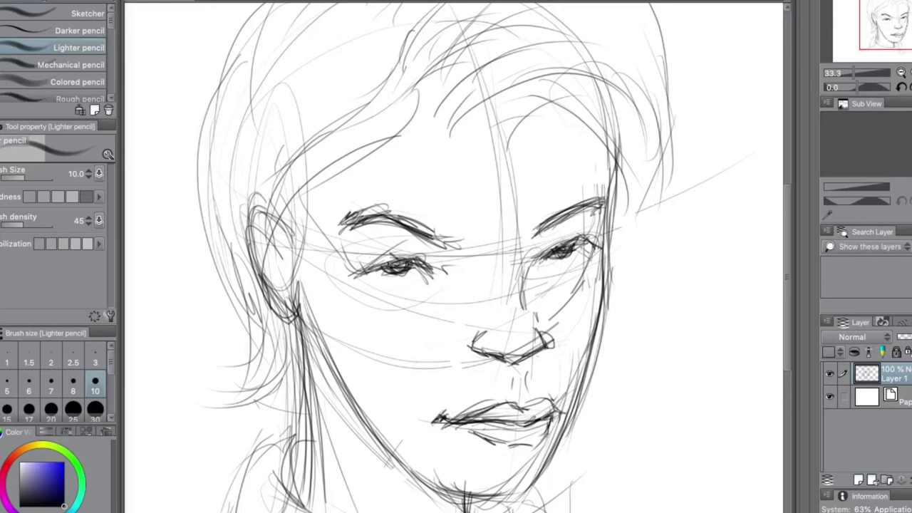
# Step: Darken the upper lids and outer lashes of the eyes, and strengthen the curve from the far eye down the nose bridge
pyautogui.moveTo(368, 269); pyautogui.dragTo(409, 260)
pyautogui.moveTo(399, 255); pyautogui.dragTo(412, 249)
pyautogui.moveTo(355, 270)
pyautogui.mouseDown()
pyautogui.moveTo(377, 262)
pyautogui.moveTo(361, 258)
pyautogui.moveTo(374, 261)
pyautogui.mouseUp()
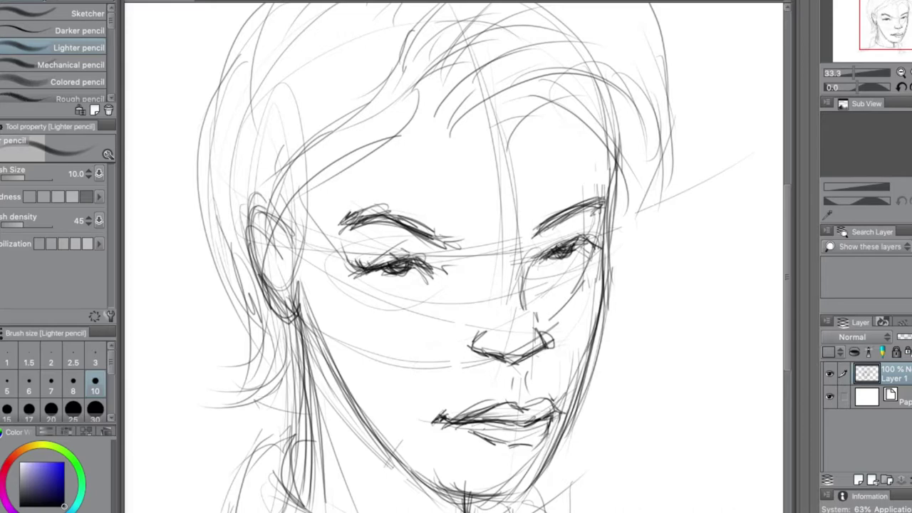
pyautogui.moveTo(553, 249); pyautogui.dragTo(593, 235)
pyautogui.moveTo(536, 258); pyautogui.dragTo(522, 295)
pyautogui.moveTo(527, 286); pyautogui.dragTo(520, 303)
# Step: Draw a small round stud earring on the near earlobe and darken the neck and jaw lines below it
pyautogui.moveTo(282, 302); pyautogui.dragTo(299, 378)
pyautogui.moveTo(299, 319); pyautogui.dragTo(305, 427)
pyautogui.moveTo(301, 352); pyautogui.dragTo(293, 449)
pyautogui.moveTo(307, 379); pyautogui.dragTo(288, 467)
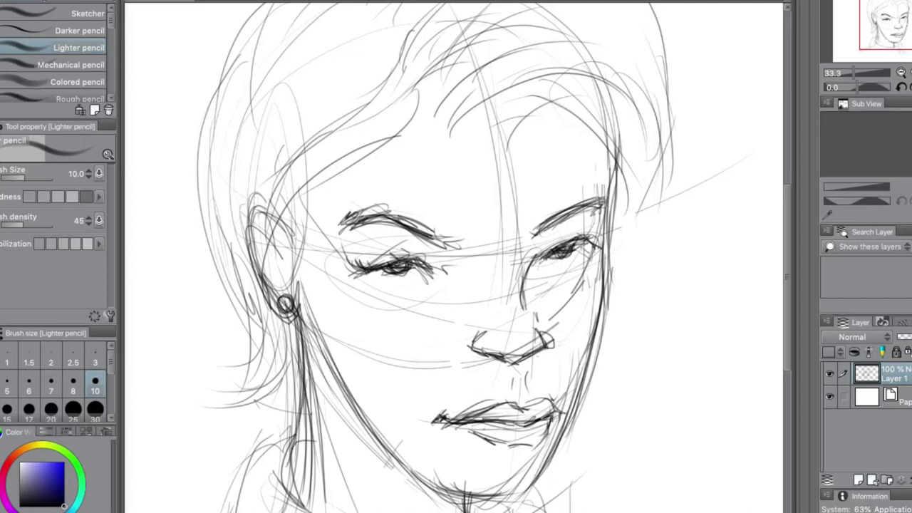
pyautogui.moveTo(311, 409); pyautogui.dragTo(294, 475)
pyautogui.moveTo(308, 325); pyautogui.dragTo(353, 406)
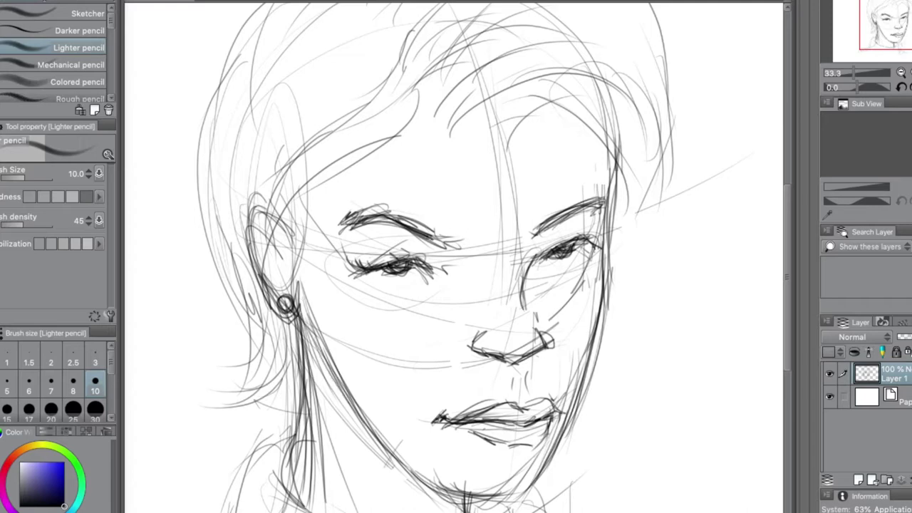
# Step: Darken the inner ends of both eyebrows with short strokes
pyautogui.moveTo(425, 237); pyautogui.dragTo(447, 246)
pyautogui.moveTo(536, 236)
pyautogui.mouseDown()
pyautogui.moveTo(541, 225)
pyautogui.moveTo(594, 208)
pyautogui.mouseUp()
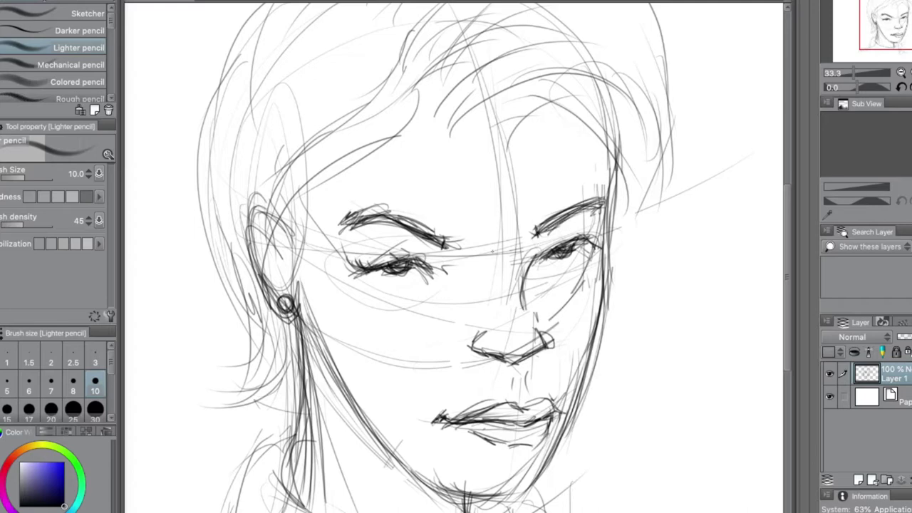
pyautogui.moveTo(543, 246)
pyautogui.mouseDown()
pyautogui.moveTo(554, 240)
pyautogui.moveTo(534, 248)
pyautogui.mouseUp()
# Step: Add hair strands over the forehead and down the far temple to a rounded tip, and reinforce the near jawline
pyautogui.moveTo(443, 101)
pyautogui.mouseDown()
pyautogui.moveTo(487, 45)
pyautogui.moveTo(509, 45)
pyautogui.mouseUp()
pyautogui.moveTo(467, 123)
pyautogui.mouseDown()
pyautogui.moveTo(546, 74)
pyautogui.moveTo(531, 96)
pyautogui.moveTo(618, 152)
pyautogui.mouseUp()
pyautogui.moveTo(612, 107)
pyautogui.mouseDown()
pyautogui.moveTo(639, 155)
pyautogui.moveTo(669, 168)
pyautogui.moveTo(637, 213)
pyautogui.mouseUp()
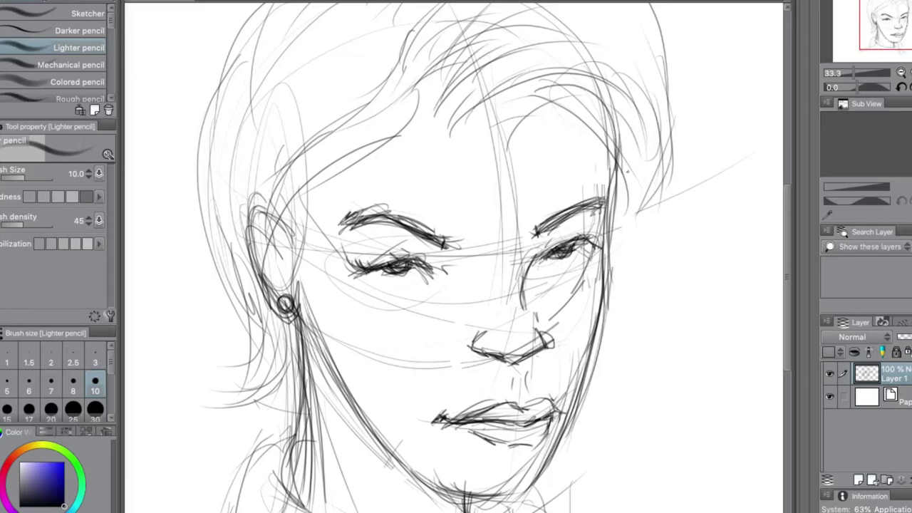
pyautogui.moveTo(640, 162); pyautogui.dragTo(631, 208)
pyautogui.moveTo(662, 157); pyautogui.dragTo(627, 205)
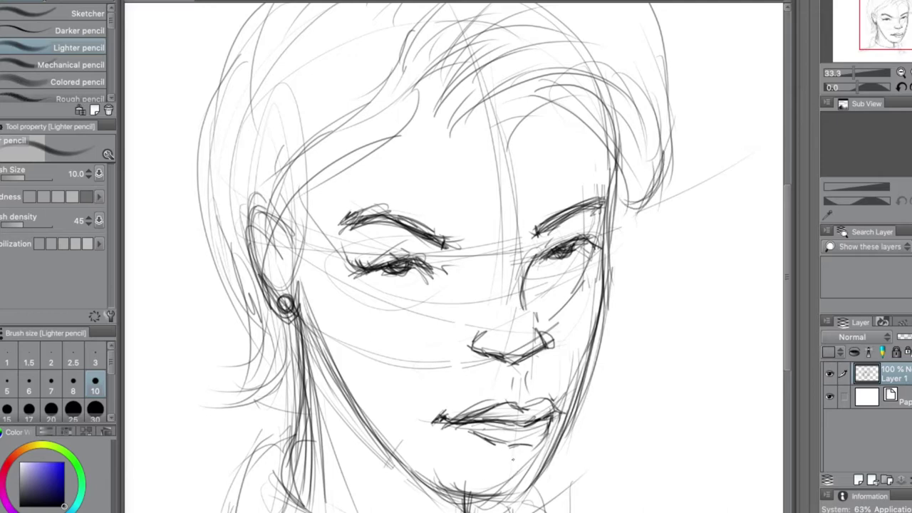
pyautogui.moveTo(309, 314); pyautogui.dragTo(384, 452)
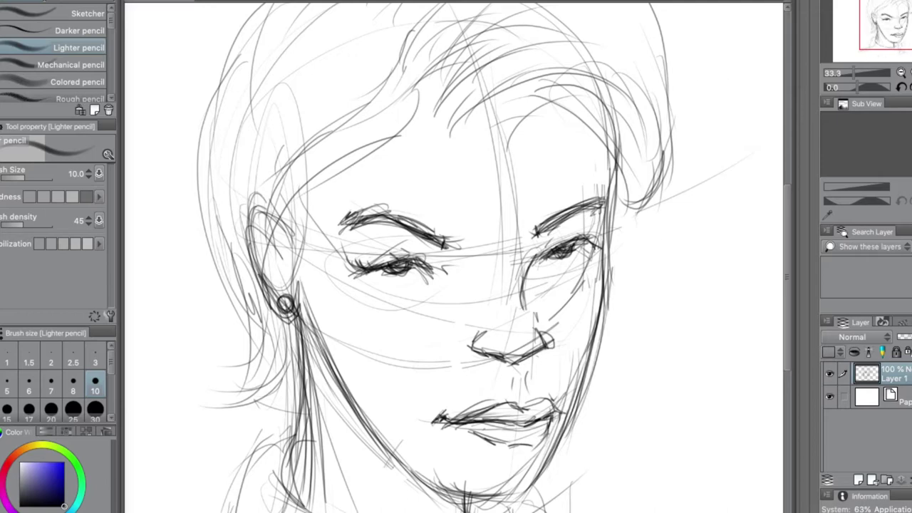
# Step: Check the whole portrait mirrored and back in its original orientation, and erase the outermost hair lines over the crown
pyautogui.hotkey('ctrl', '0')
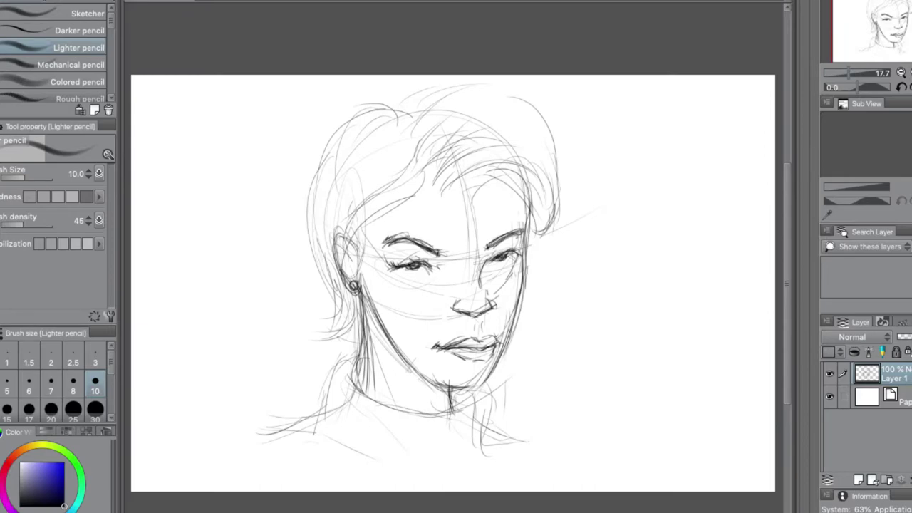
pyautogui.press('h')
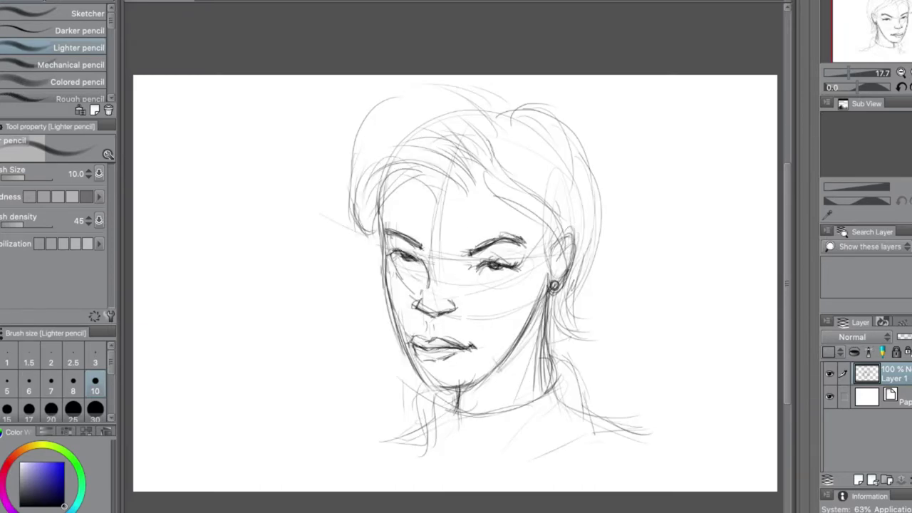
pyautogui.press('h')
pyautogui.press('h')
pyautogui.press('h')
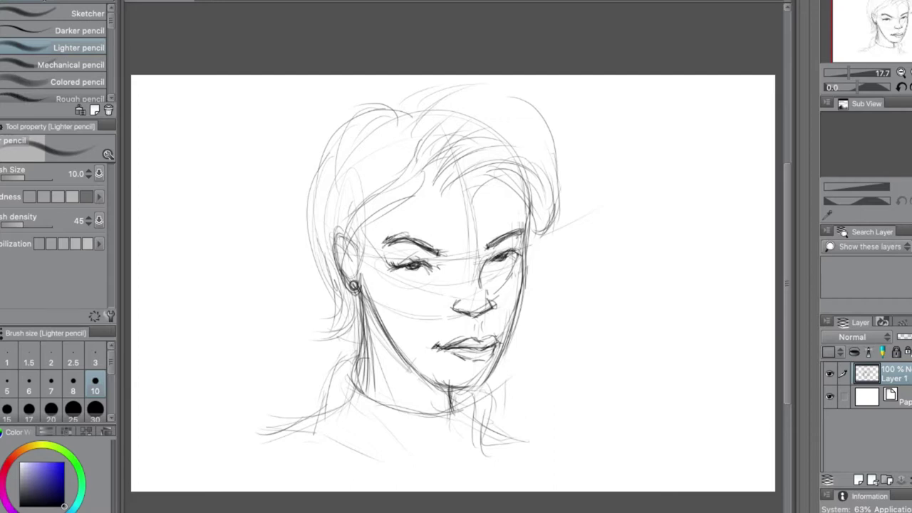
pyautogui.press('e')
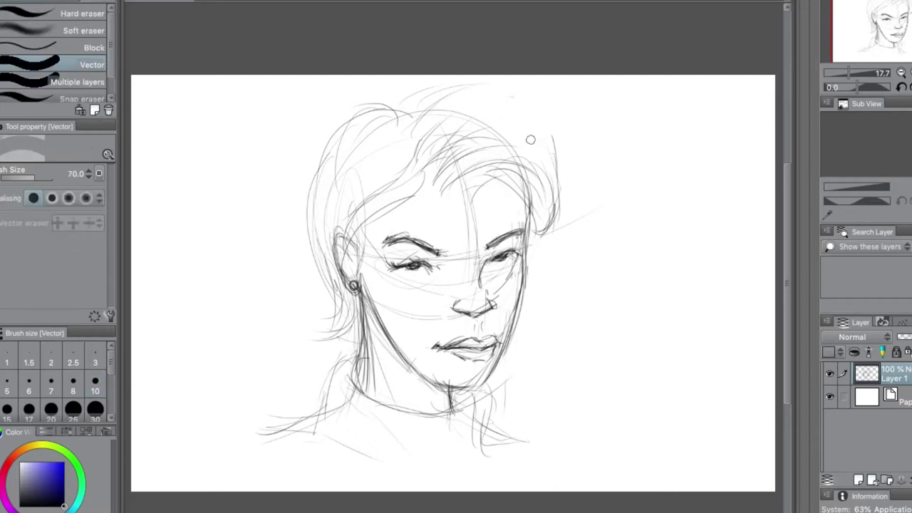
pyautogui.moveTo(520, 96)
pyautogui.mouseDown()
pyautogui.moveTo(546, 117)
pyautogui.moveTo(442, 92)
pyautogui.moveTo(496, 109)
pyautogui.mouseUp()
# Step: Redraw the hair's upper outline with the Lighter pencil, arching from the parting over the crown and down the far side
pyautogui.press('p')
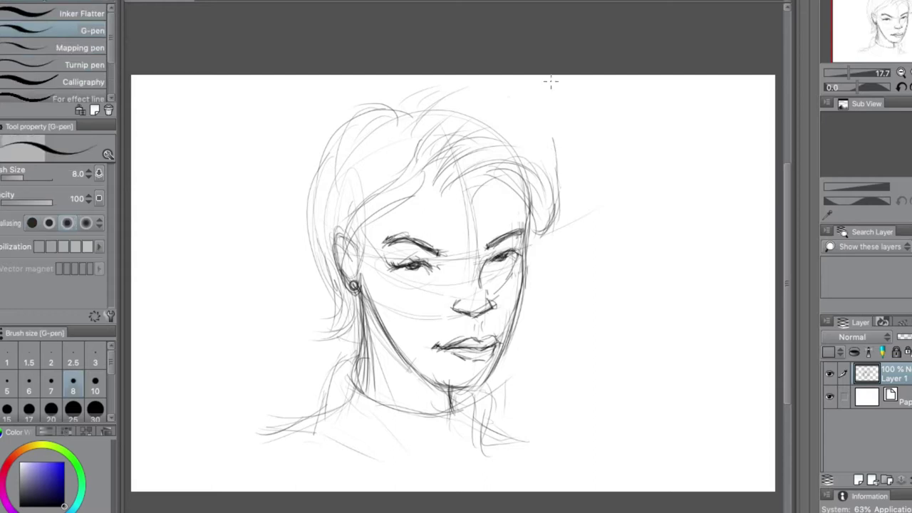
pyautogui.press('p')
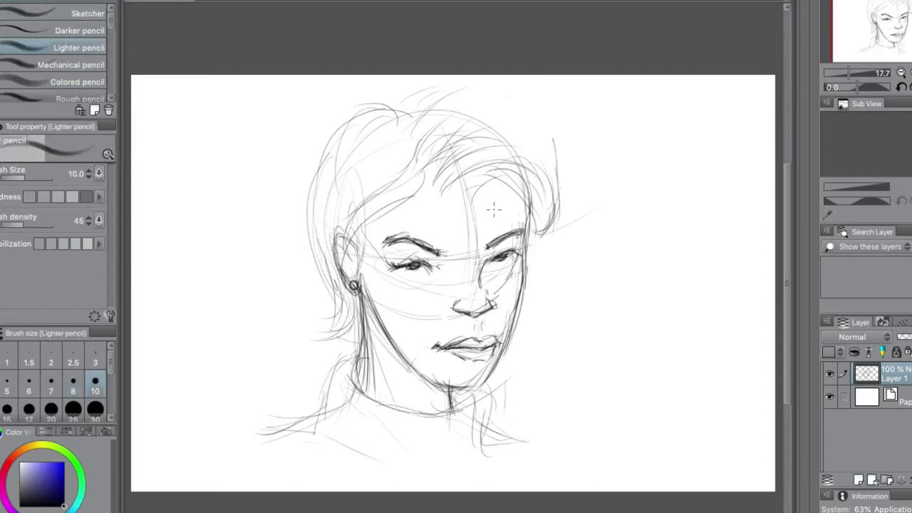
pyautogui.moveTo(412, 137)
pyautogui.mouseDown()
pyautogui.moveTo(455, 89)
pyautogui.moveTo(423, 105)
pyautogui.moveTo(537, 158)
pyautogui.mouseUp()
pyautogui.moveTo(523, 103)
pyautogui.mouseDown()
pyautogui.moveTo(558, 153)
pyautogui.moveTo(546, 234)
pyautogui.mouseUp()
pyautogui.moveTo(546, 188); pyautogui.dragTo(544, 220)
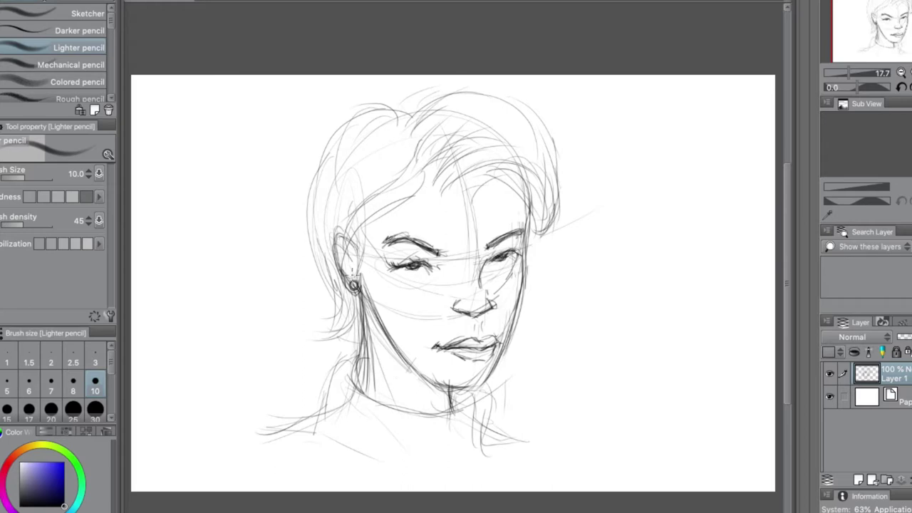
# Step: Darken the inner ear and near temple hairline, and hatch shading into the hair around the parting and far forehead
pyautogui.moveTo(343, 231)
pyautogui.mouseDown()
pyautogui.moveTo(333, 235)
pyautogui.moveTo(340, 253)
pyautogui.moveTo(354, 243)
pyautogui.moveTo(339, 261)
pyautogui.moveTo(348, 283)
pyautogui.mouseUp()
pyautogui.moveTo(372, 212)
pyautogui.mouseDown()
pyautogui.moveTo(412, 162)
pyautogui.moveTo(361, 220)
pyautogui.mouseUp()
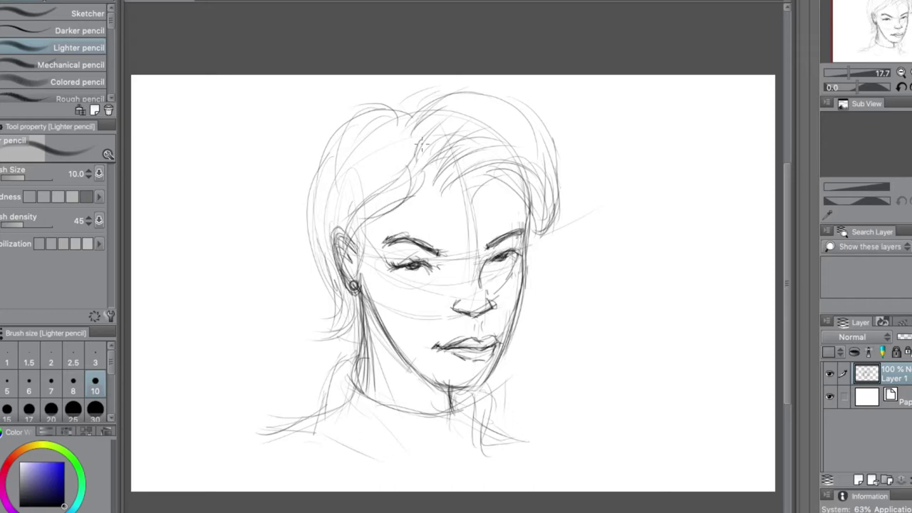
pyautogui.moveTo(421, 145)
pyautogui.mouseDown()
pyautogui.moveTo(416, 166)
pyautogui.moveTo(457, 158)
pyautogui.moveTo(447, 165)
pyautogui.moveTo(508, 190)
pyautogui.moveTo(487, 184)
pyautogui.moveTo(500, 181)
pyautogui.moveTo(491, 188)
pyautogui.moveTo(524, 194)
pyautogui.mouseUp()
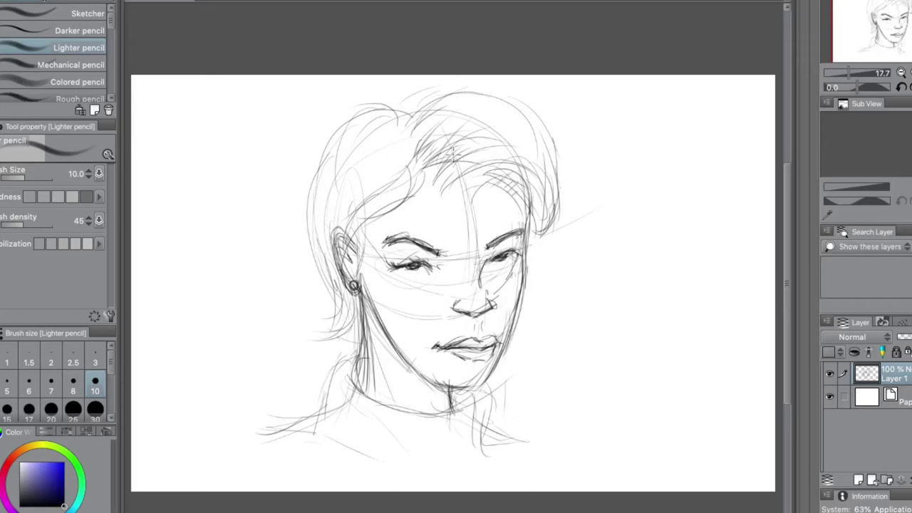
# Step: Darken the underside of the chin and shade the near side of the neck behind the jaw
pyautogui.moveTo(502, 243); pyautogui.dragTo(508, 246)
pyautogui.moveTo(449, 394)
pyautogui.mouseDown()
pyautogui.moveTo(453, 403)
pyautogui.moveTo(489, 375)
pyautogui.moveTo(470, 386)
pyautogui.mouseUp()
pyautogui.moveTo(369, 325); pyautogui.dragTo(360, 375)
pyautogui.moveTo(362, 370); pyautogui.dragTo(356, 388)
pyautogui.moveTo(368, 350); pyautogui.dragTo(355, 382)
# Step: Strengthen the outline of the back of the head and add strands in the near-side hair and at the temple
pyautogui.moveTo(412, 106)
pyautogui.mouseDown()
pyautogui.moveTo(403, 121)
pyautogui.moveTo(358, 115)
pyautogui.moveTo(329, 177)
pyautogui.mouseUp()
pyautogui.moveTo(339, 137); pyautogui.dragTo(302, 264)
pyautogui.moveTo(313, 181); pyautogui.dragTo(327, 283)
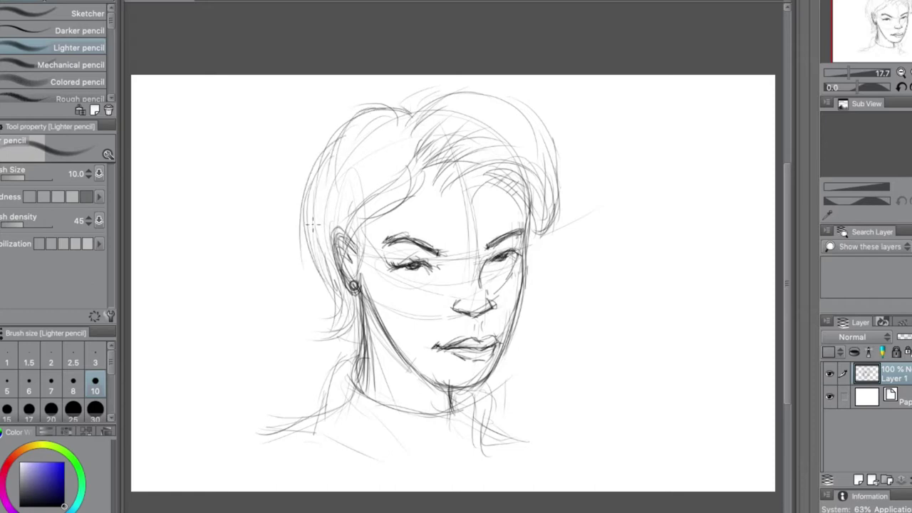
pyautogui.moveTo(307, 224); pyautogui.dragTo(331, 285)
pyautogui.moveTo(353, 222); pyautogui.dragTo(402, 193)
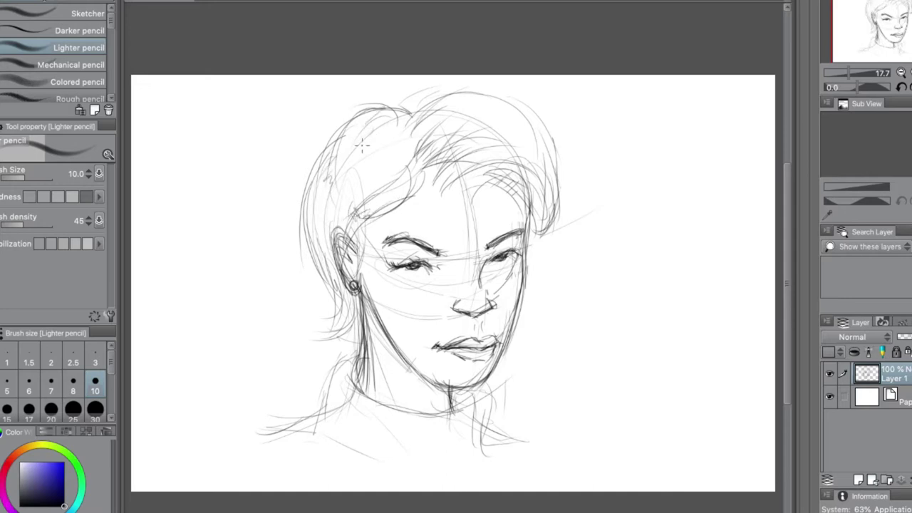
pyautogui.moveTo(365, 144); pyautogui.dragTo(370, 156)
# Step: Darken the roots of the hair at the parting and add a strand rising toward the crown
pyautogui.moveTo(455, 138); pyautogui.dragTo(433, 154)
pyautogui.moveTo(426, 163); pyautogui.dragTo(417, 172)
pyautogui.moveTo(449, 157); pyautogui.dragTo(423, 177)
pyautogui.moveTo(449, 109)
pyautogui.mouseDown()
pyautogui.moveTo(412, 140)
pyautogui.moveTo(465, 93)
pyautogui.mouseUp()
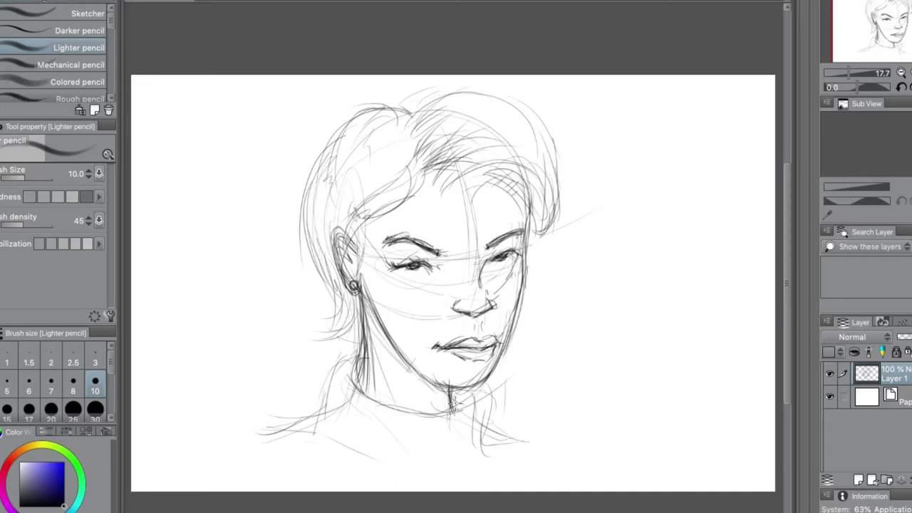
# Step: Draw the lower edge of a turtleneck collar around the neck and add vertical fold lines and the collar's near side
pyautogui.moveTo(476, 388); pyautogui.dragTo(474, 432)
pyautogui.moveTo(332, 430)
pyautogui.mouseDown()
pyautogui.moveTo(380, 456)
pyautogui.moveTo(412, 456)
pyautogui.moveTo(419, 467)
pyautogui.moveTo(455, 467)
pyautogui.moveTo(483, 449)
pyautogui.mouseUp()
pyautogui.moveTo(438, 416); pyautogui.dragTo(437, 453)
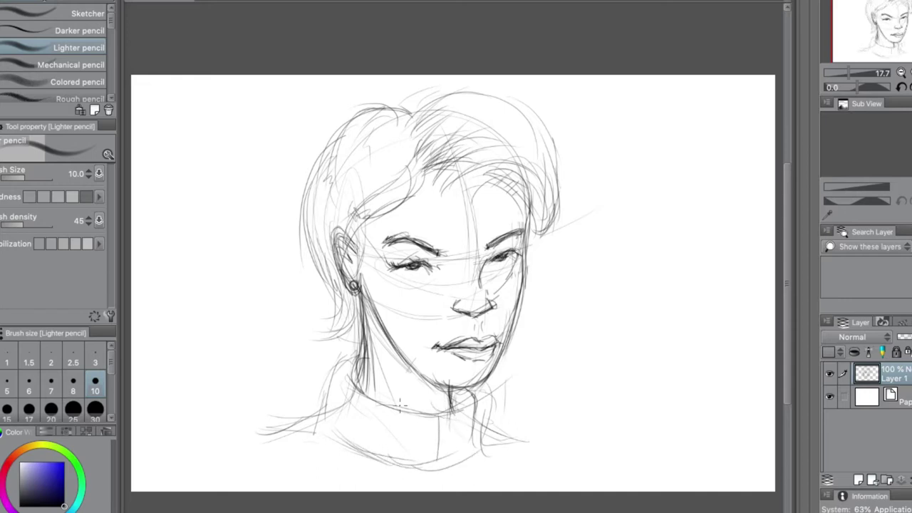
pyautogui.moveTo(393, 414); pyautogui.dragTo(388, 460)
pyautogui.moveTo(354, 397); pyautogui.dragTo(348, 440)
pyautogui.moveTo(345, 361); pyautogui.dragTo(317, 401)
# Step: Darken the collar's far side and rims, and firm up the far shoulder line and the collar's near outer edge
pyautogui.moveTo(473, 398); pyautogui.dragTo(468, 456)
pyautogui.moveTo(473, 414); pyautogui.dragTo(468, 445)
pyautogui.moveTo(405, 449); pyautogui.dragTo(434, 454)
pyautogui.moveTo(365, 387)
pyautogui.mouseDown()
pyautogui.moveTo(409, 409)
pyautogui.moveTo(468, 413)
pyautogui.moveTo(470, 449)
pyautogui.moveTo(442, 459)
pyautogui.mouseUp()
pyautogui.moveTo(479, 420); pyautogui.dragTo(529, 442)
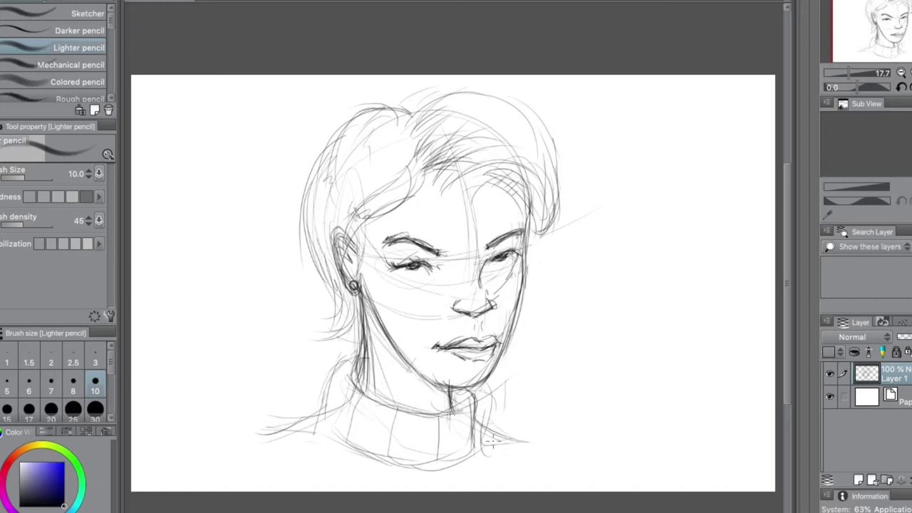
pyautogui.moveTo(329, 387); pyautogui.dragTo(327, 429)
# Step: Add loose fringe strands on the forehead and sweep more strands from the parting over and down the far side
pyautogui.moveTo(440, 171)
pyautogui.mouseDown()
pyautogui.moveTo(426, 188)
pyautogui.moveTo(452, 207)
pyautogui.mouseUp()
pyautogui.moveTo(470, 161); pyautogui.dragTo(419, 179)
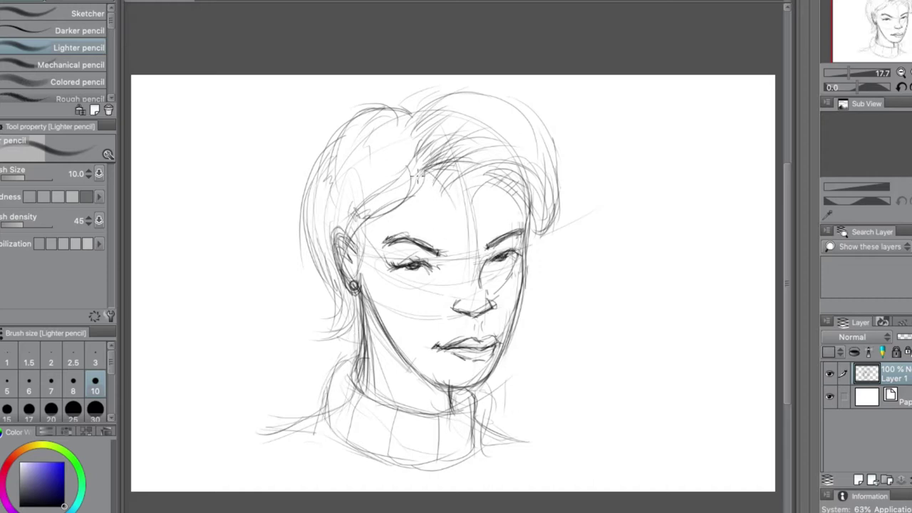
pyautogui.moveTo(428, 139); pyautogui.dragTo(417, 153)
pyautogui.moveTo(450, 103)
pyautogui.mouseDown()
pyautogui.moveTo(405, 125)
pyautogui.moveTo(512, 152)
pyautogui.mouseUp()
pyautogui.moveTo(507, 108)
pyautogui.mouseDown()
pyautogui.moveTo(554, 204)
pyautogui.moveTo(541, 228)
pyautogui.mouseUp()
pyautogui.moveTo(547, 179); pyautogui.dragTo(532, 239)
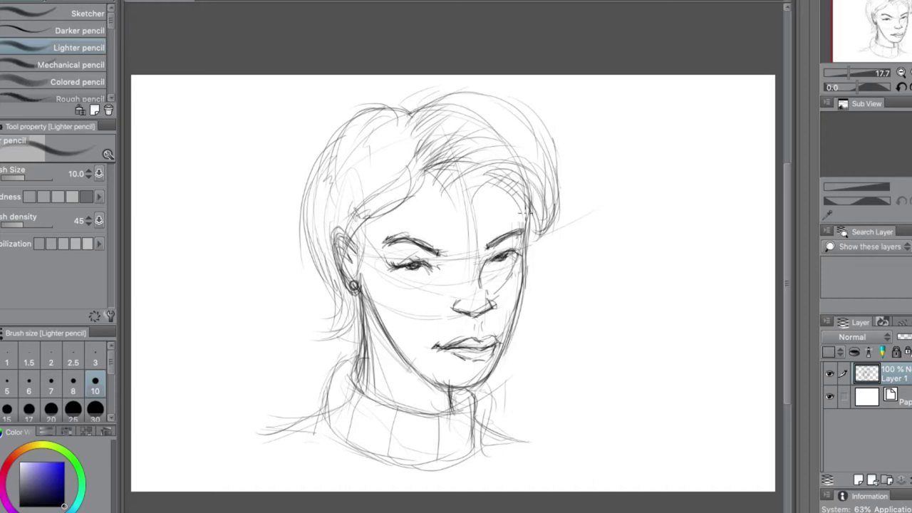
# Step: Reinforce the fringe along the forehead and the near hairline from the parting down behind the ear
pyautogui.moveTo(443, 176); pyautogui.dragTo(495, 155)
pyautogui.moveTo(430, 166)
pyautogui.mouseDown()
pyautogui.moveTo(345, 238)
pyautogui.moveTo(319, 324)
pyautogui.moveTo(347, 324)
pyautogui.moveTo(321, 335)
pyautogui.mouseUp()
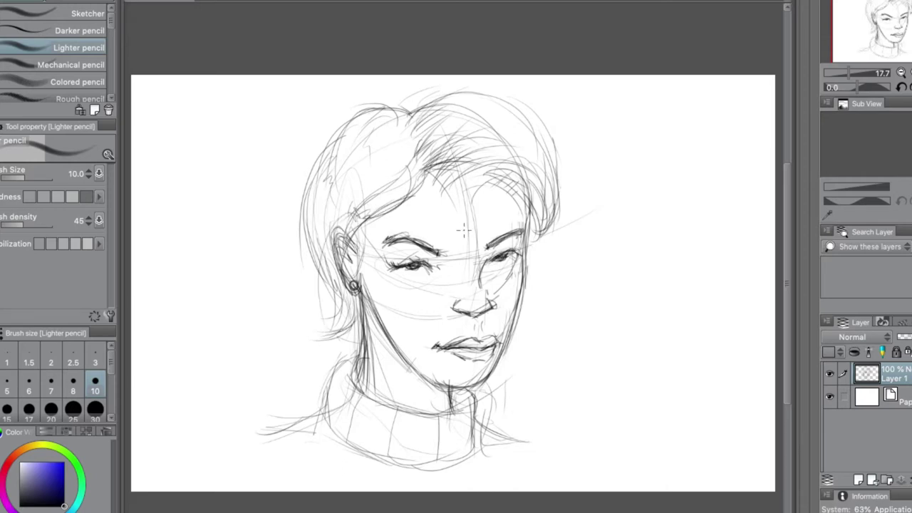
pyautogui.moveTo(503, 174)
pyautogui.mouseDown()
pyautogui.moveTo(482, 189)
pyautogui.moveTo(505, 191)
pyautogui.mouseUp()
# Step: Erase the construction lines crossing the forehead, nose bridge and cheeks, and return to the Lighter pencil
pyautogui.press('e')
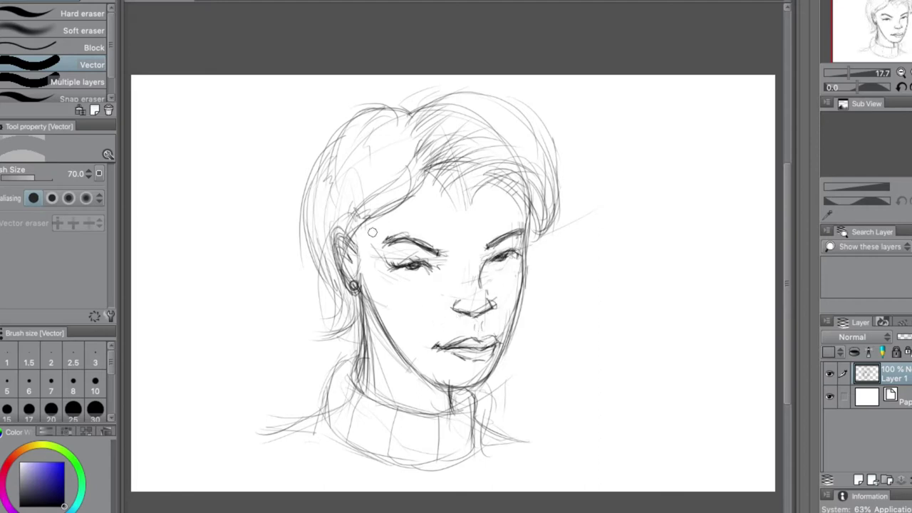
pyautogui.press('p')
pyautogui.press('p')
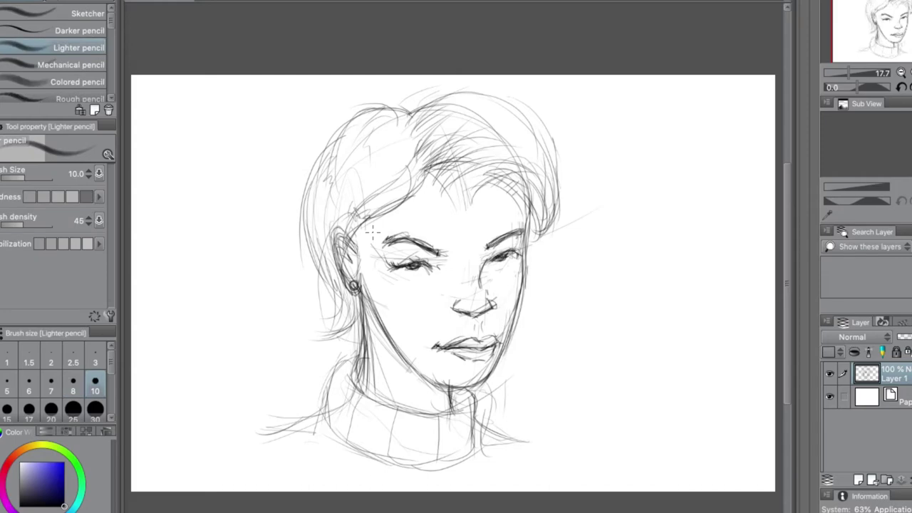
# Step: Darken the near eye's upper lid and thicken the far eyebrow along its length
pyautogui.moveTo(393, 259); pyautogui.dragTo(411, 262)
pyautogui.scroll(3, 416, 194)
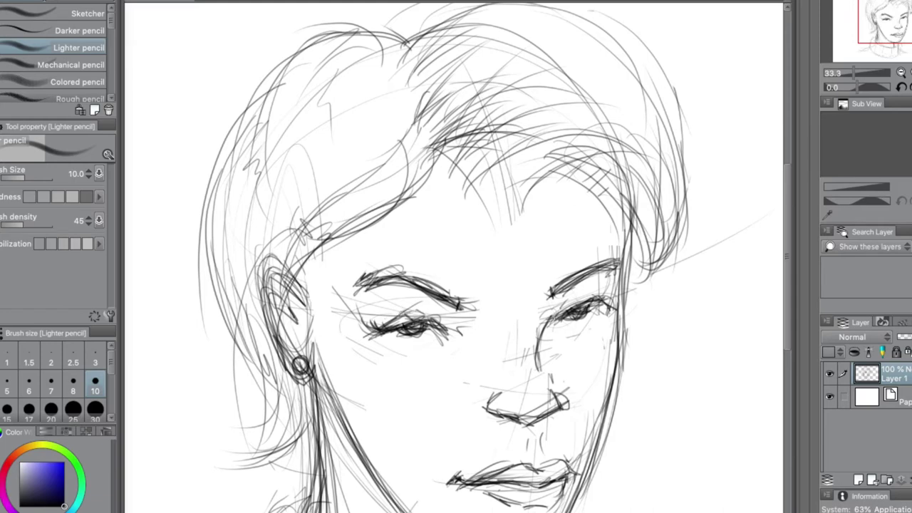
pyautogui.moveTo(554, 320); pyautogui.dragTo(567, 307)
pyautogui.moveTo(557, 309)
pyautogui.mouseDown()
pyautogui.moveTo(594, 292)
pyautogui.moveTo(614, 266)
pyautogui.moveTo(616, 275)
pyautogui.moveTo(591, 272)
pyautogui.moveTo(563, 288)
pyautogui.moveTo(608, 274)
pyautogui.moveTo(604, 266)
pyautogui.mouseUp()
pyautogui.moveTo(606, 277); pyautogui.dragTo(615, 269)
pyautogui.moveTo(556, 298); pyautogui.dragTo(580, 284)
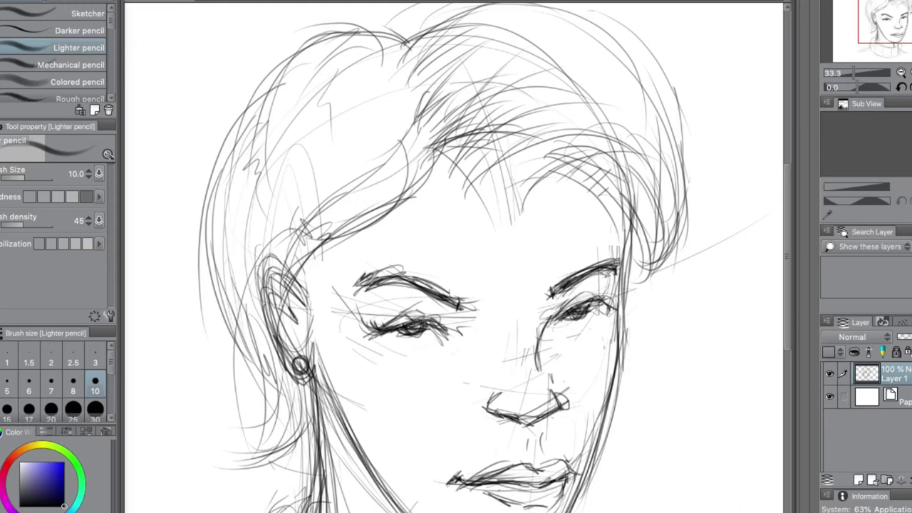
# Step: Darken the underside and near wing of the nose, and add a short mark on the bridge between the eyes
pyautogui.moveTo(495, 410)
pyautogui.mouseDown()
pyautogui.moveTo(529, 428)
pyautogui.moveTo(548, 416)
pyautogui.moveTo(528, 429)
pyautogui.moveTo(500, 413)
pyautogui.moveTo(529, 431)
pyautogui.mouseUp()
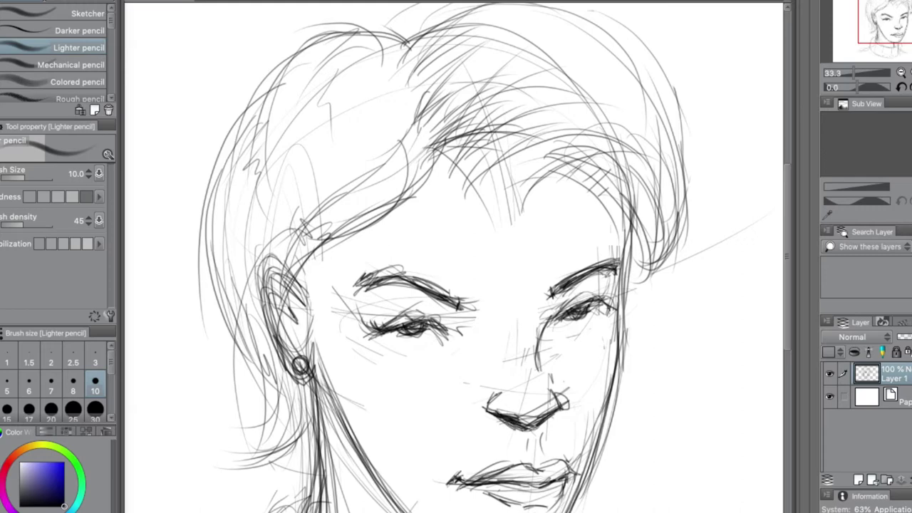
pyautogui.moveTo(496, 389); pyautogui.dragTo(484, 409)
pyautogui.moveTo(492, 321); pyautogui.dragTo(491, 333)
# Step: Refine the near eye's lid and iris, and darken the far eye's upper lid out to its outer corner
pyautogui.moveTo(428, 317)
pyautogui.mouseDown()
pyautogui.moveTo(448, 330)
pyautogui.moveTo(408, 325)
pyautogui.moveTo(427, 318)
pyautogui.mouseUp()
pyautogui.moveTo(394, 327); pyautogui.dragTo(403, 332)
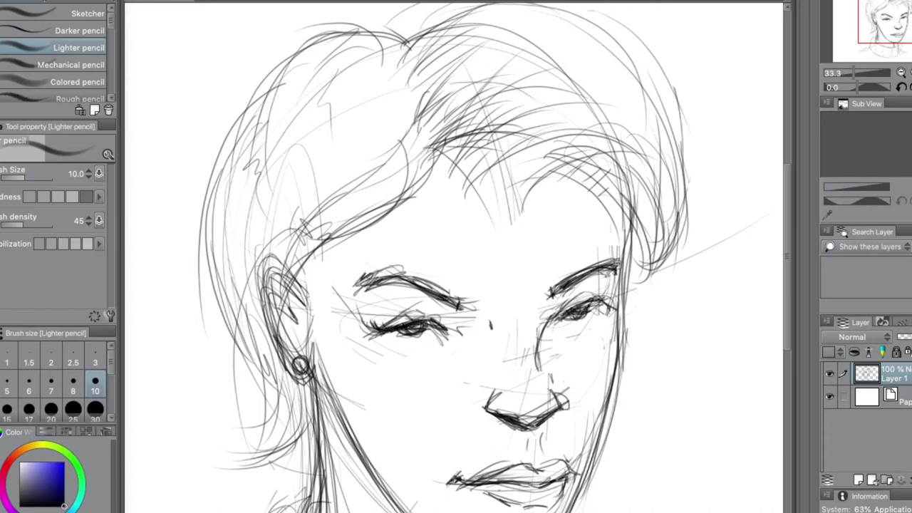
pyautogui.moveTo(563, 314); pyautogui.dragTo(587, 303)
pyautogui.moveTo(573, 310); pyautogui.dragTo(594, 301)
pyautogui.moveTo(585, 305); pyautogui.dragTo(613, 298)
pyautogui.moveTo(600, 300)
pyautogui.mouseDown()
pyautogui.moveTo(607, 291)
pyautogui.moveTo(595, 303)
pyautogui.mouseUp()
# Step: Strengthen the line along the far side of the nose bridge and add finishing strokes to both eyebrows
pyautogui.moveTo(543, 353); pyautogui.dragTo(542, 330)
pyautogui.moveTo(553, 295); pyautogui.dragTo(561, 289)
pyautogui.moveTo(390, 281)
pyautogui.mouseDown()
pyautogui.moveTo(408, 278)
pyautogui.moveTo(436, 298)
pyautogui.moveTo(469, 296)
pyautogui.mouseUp()
pyautogui.moveTo(550, 295); pyautogui.dragTo(613, 267)
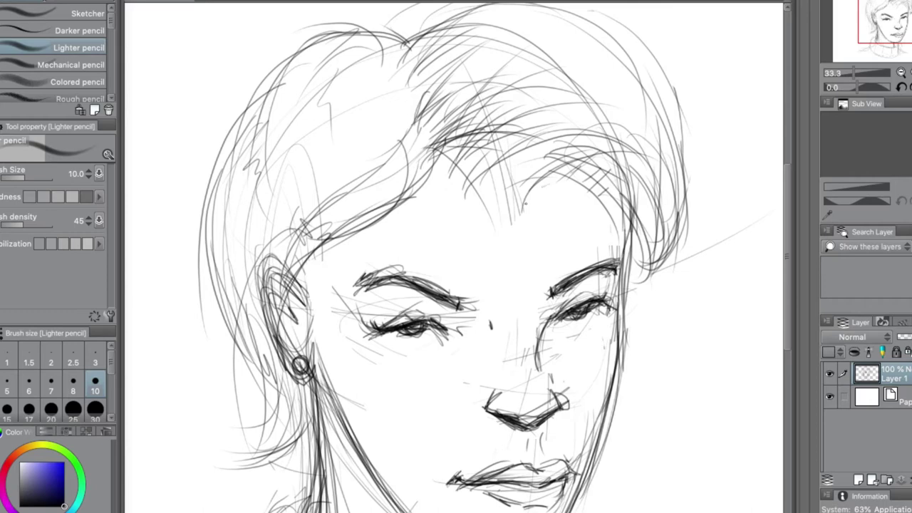
# Step: Darken the underside of the fringe over the far side of the forehead with short curved strands
pyautogui.moveTo(525, 204)
pyautogui.mouseDown()
pyautogui.moveTo(557, 161)
pyautogui.moveTo(547, 165)
pyautogui.moveTo(561, 169)
pyautogui.mouseUp()
pyautogui.moveTo(538, 184); pyautogui.dragTo(564, 168)
pyautogui.moveTo(546, 180)
pyautogui.mouseDown()
pyautogui.moveTo(582, 155)
pyautogui.moveTo(569, 167)
pyautogui.mouseUp()
pyautogui.moveTo(556, 185); pyautogui.dragTo(606, 164)
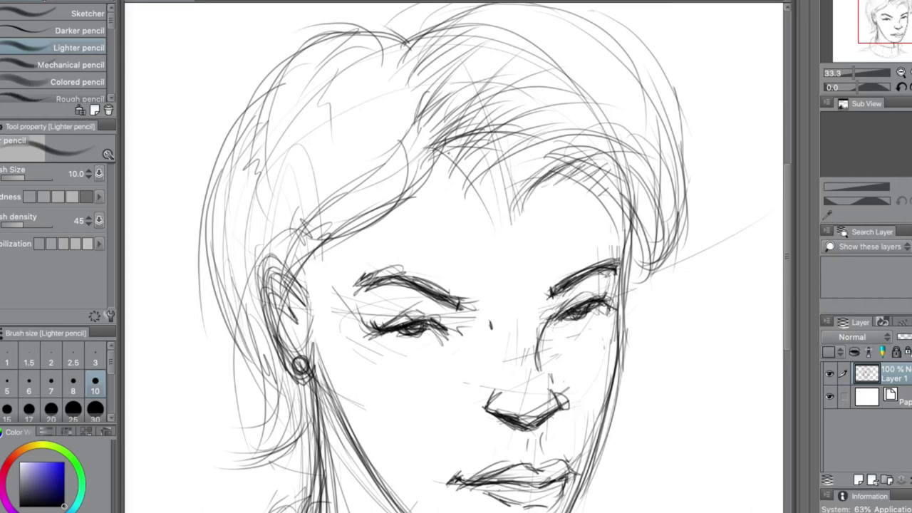
# Step: Build up dark strands rising from the parting into the hair above the forehead
pyautogui.moveTo(420, 110); pyautogui.dragTo(450, 72)
pyautogui.moveTo(428, 122); pyautogui.dragTo(464, 87)
pyautogui.moveTo(431, 131)
pyautogui.mouseDown()
pyautogui.moveTo(457, 106)
pyautogui.moveTo(467, 36)
pyautogui.mouseUp()
pyautogui.moveTo(427, 85); pyautogui.dragTo(447, 70)
pyautogui.moveTo(447, 68); pyautogui.dragTo(480, 51)
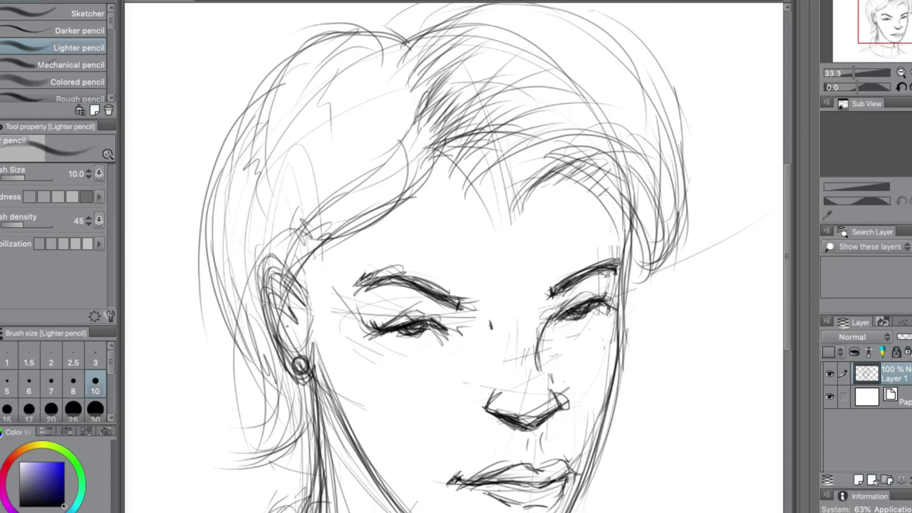
# Step: Darken around the stud earring and reinforce the inner folds of the near ear
pyautogui.moveTo(287, 364)
pyautogui.mouseDown()
pyautogui.moveTo(298, 382)
pyautogui.moveTo(322, 373)
pyautogui.moveTo(299, 385)
pyautogui.moveTo(311, 385)
pyautogui.moveTo(297, 383)
pyautogui.moveTo(306, 361)
pyautogui.mouseUp()
pyautogui.moveTo(292, 292); pyautogui.dragTo(301, 310)
pyautogui.moveTo(301, 271); pyautogui.dragTo(286, 319)
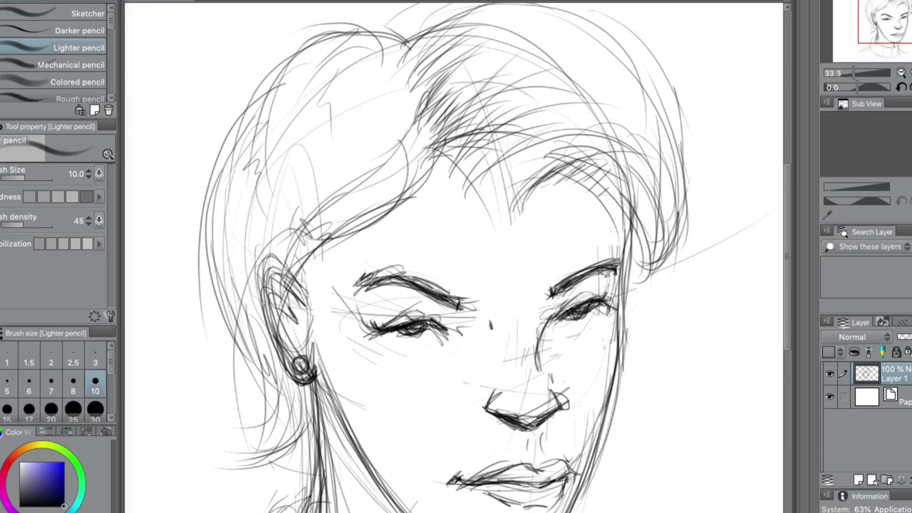
# Step: Reinforce the outline around the stud earring and the near jawline below it, and check the drawing in a mirrored view
pyautogui.moveTo(295, 360); pyautogui.dragTo(306, 371)
pyautogui.moveTo(307, 357)
pyautogui.mouseDown()
pyautogui.moveTo(294, 368)
pyautogui.moveTo(335, 413)
pyautogui.mouseUp()
pyautogui.moveTo(322, 371); pyautogui.dragTo(347, 436)
pyautogui.moveTo(333, 402); pyautogui.dragTo(357, 459)
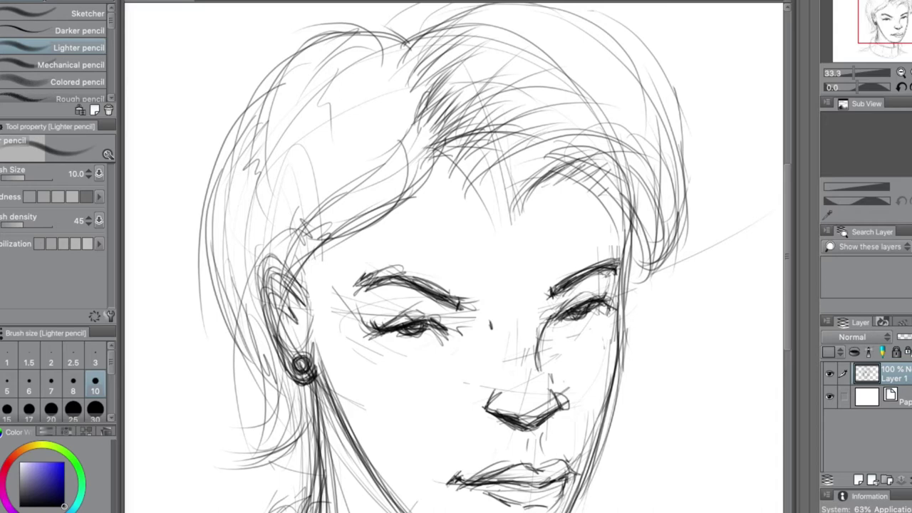
pyautogui.press('h')
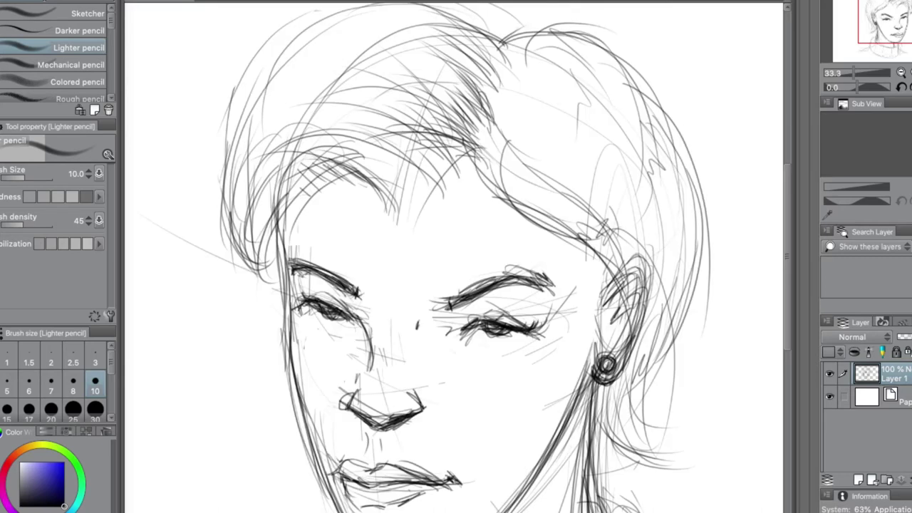
pyautogui.press('h')
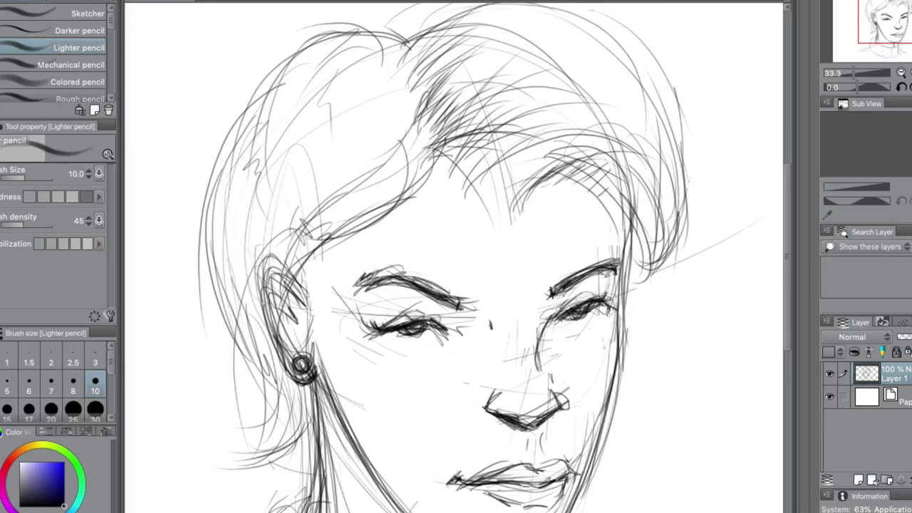
# Step: Shade the shadow under the chin and strengthen the near outer edge of the turtleneck collar
pyautogui.hotkey('ctrl', '0')
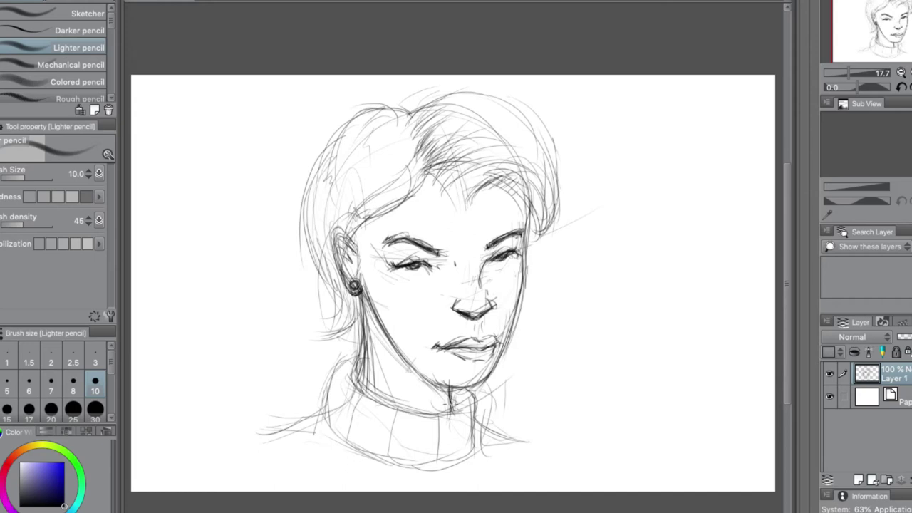
pyautogui.moveTo(433, 390)
pyautogui.mouseDown()
pyautogui.moveTo(465, 403)
pyautogui.moveTo(462, 413)
pyautogui.moveTo(449, 405)
pyautogui.mouseUp()
pyautogui.moveTo(358, 352)
pyautogui.mouseDown()
pyautogui.moveTo(341, 372)
pyautogui.moveTo(342, 362)
pyautogui.moveTo(322, 412)
pyautogui.moveTo(303, 416)
pyautogui.mouseUp()
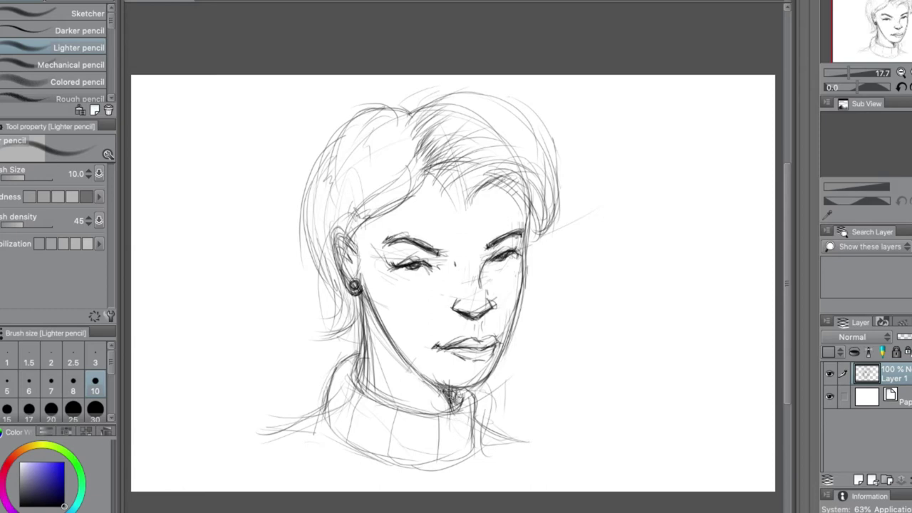
# Step: Darken the rib lines on the near half of the turtleneck collar and reinforce the collar's upper rim below the neck
pyautogui.moveTo(462, 383)
pyautogui.mouseDown()
pyautogui.moveTo(452, 406)
pyautogui.moveTo(387, 460)
pyautogui.mouseUp()
pyautogui.moveTo(398, 412); pyautogui.dragTo(389, 468)
pyautogui.moveTo(365, 393); pyautogui.dragTo(347, 433)
pyautogui.moveTo(369, 394); pyautogui.dragTo(348, 453)
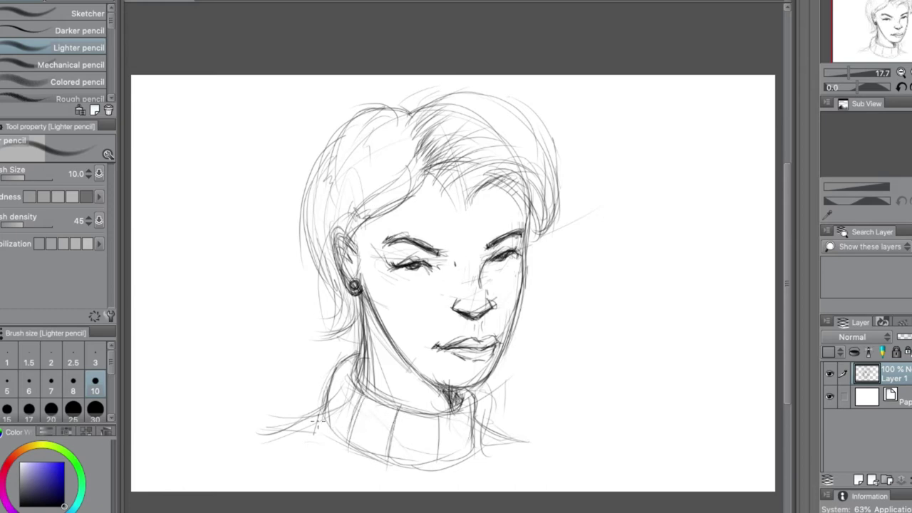
pyautogui.moveTo(362, 371)
pyautogui.mouseDown()
pyautogui.moveTo(381, 391)
pyautogui.moveTo(355, 388)
pyautogui.mouseUp()
pyautogui.moveTo(359, 356)
pyautogui.mouseDown()
pyautogui.moveTo(352, 384)
pyautogui.moveTo(414, 413)
pyautogui.mouseUp()
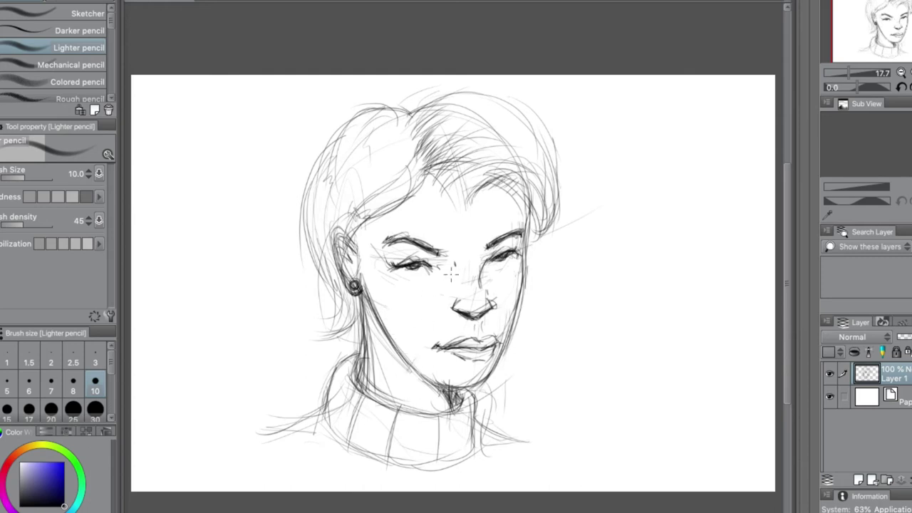
# Step: Strengthen the hairline above the near temple and add short strands at the nape behind the earring
pyautogui.moveTo(478, 167)
pyautogui.mouseDown()
pyautogui.moveTo(466, 184)
pyautogui.moveTo(400, 203)
pyautogui.moveTo(410, 196)
pyautogui.mouseUp()
pyautogui.moveTo(409, 195); pyautogui.dragTo(382, 215)
pyautogui.moveTo(354, 288); pyautogui.dragTo(337, 342)
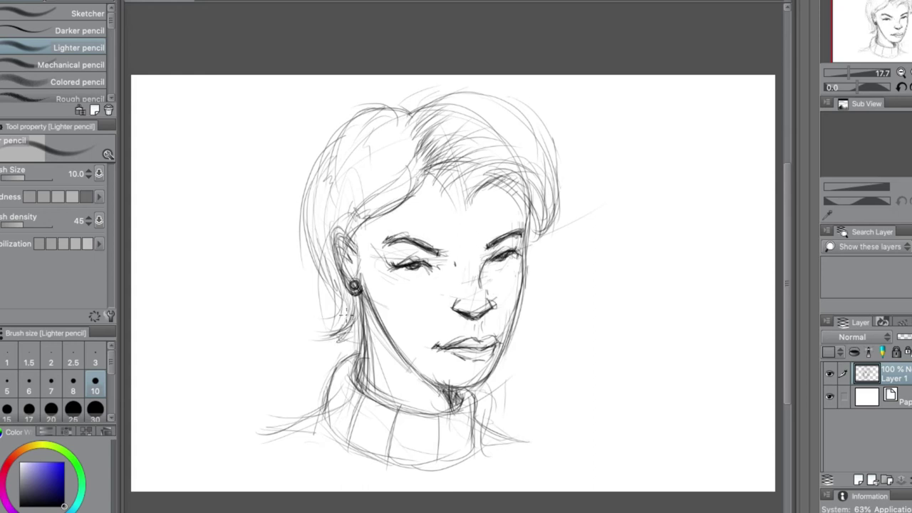
# Step: Add strands to the far side and crown of the hair and draw a jagged contour through the near side above the ear
pyautogui.moveTo(528, 191); pyautogui.dragTo(539, 226)
pyautogui.moveTo(450, 110)
pyautogui.mouseDown()
pyautogui.moveTo(499, 98)
pyautogui.moveTo(527, 128)
pyautogui.moveTo(536, 158)
pyautogui.mouseUp()
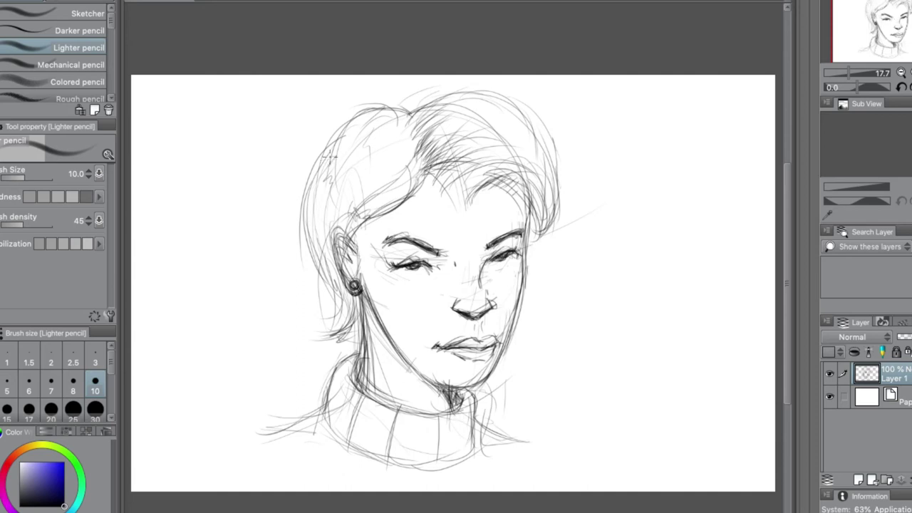
pyautogui.moveTo(329, 155)
pyautogui.mouseDown()
pyautogui.moveTo(334, 191)
pyautogui.moveTo(372, 235)
pyautogui.mouseUp()
pyautogui.moveTo(432, 172); pyautogui.dragTo(413, 194)
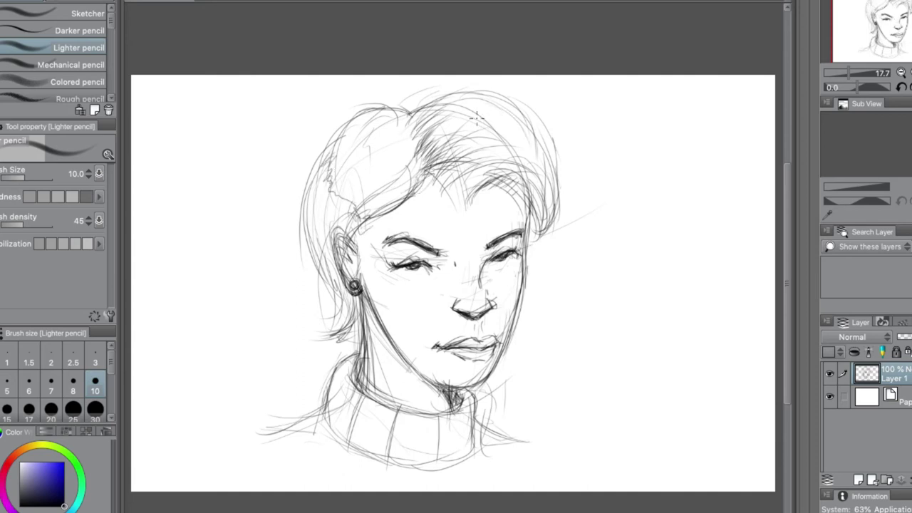
# Step: Build up dark strands along the fringe's lower edge and erase the loose tips hanging over the forehead
pyautogui.moveTo(495, 150); pyautogui.dragTo(484, 137)
pyautogui.moveTo(426, 137)
pyautogui.mouseDown()
pyautogui.moveTo(417, 151)
pyautogui.moveTo(435, 163)
pyautogui.moveTo(428, 176)
pyautogui.moveTo(482, 178)
pyautogui.moveTo(450, 188)
pyautogui.moveTo(466, 197)
pyautogui.moveTo(516, 195)
pyautogui.mouseUp()
pyautogui.moveTo(430, 170)
pyautogui.mouseDown()
pyautogui.moveTo(506, 187)
pyautogui.moveTo(522, 216)
pyautogui.mouseUp()
pyautogui.moveTo(476, 166)
pyautogui.mouseDown()
pyautogui.moveTo(525, 220)
pyautogui.moveTo(512, 196)
pyautogui.mouseUp()
pyautogui.moveTo(533, 164); pyautogui.dragTo(498, 211)
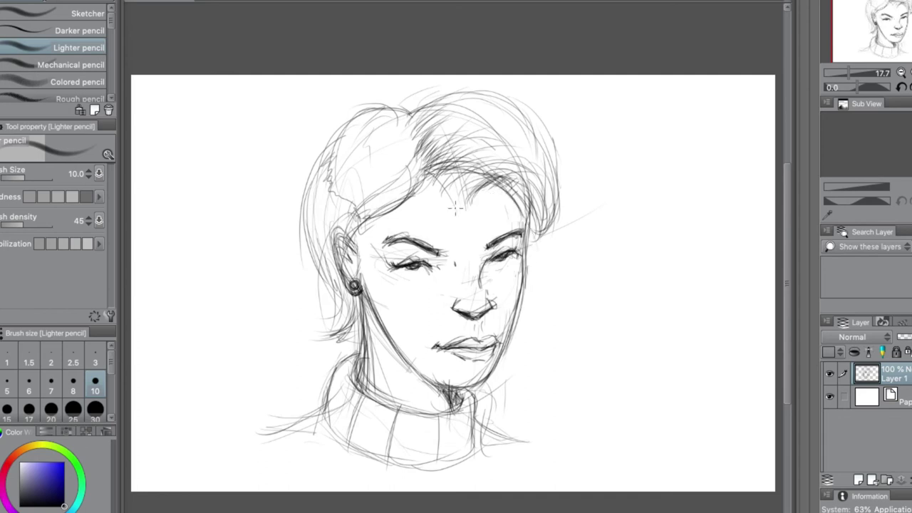
pyautogui.press('e')
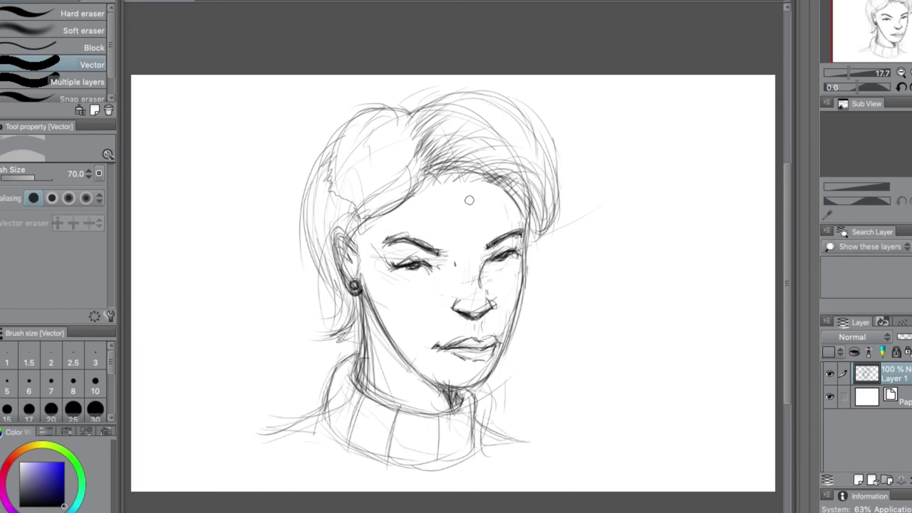
# Step: Extend the far shoulder line with a stroke beside the turtleneck collar
pyautogui.press('p')
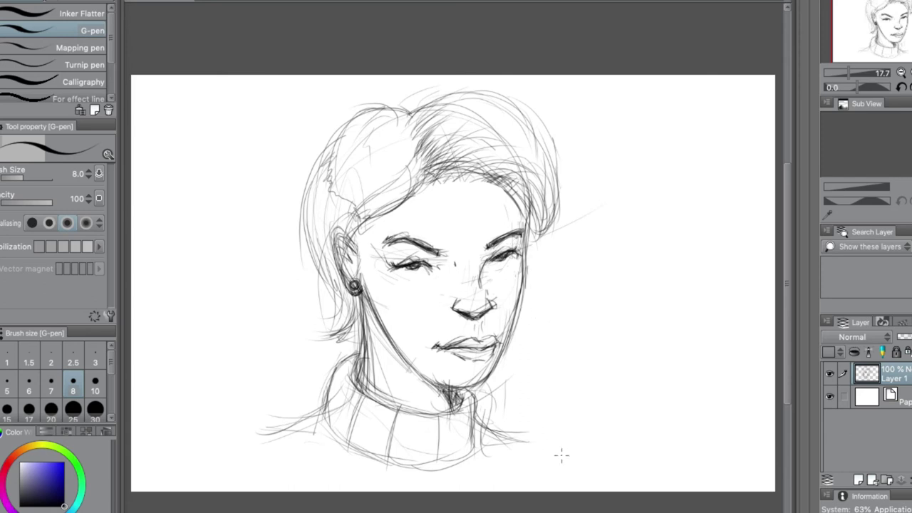
pyautogui.moveTo(492, 437); pyautogui.dragTo(540, 453)
pyautogui.press('p')
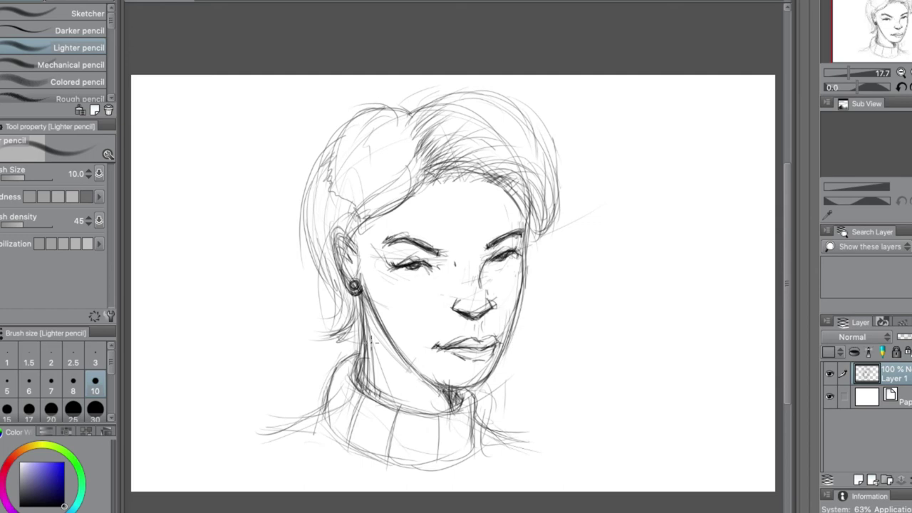
# Step: Hatch a shadow along the inside rim of the turtleneck collar with the Lighter pencil at size 15
pyautogui.press(']')
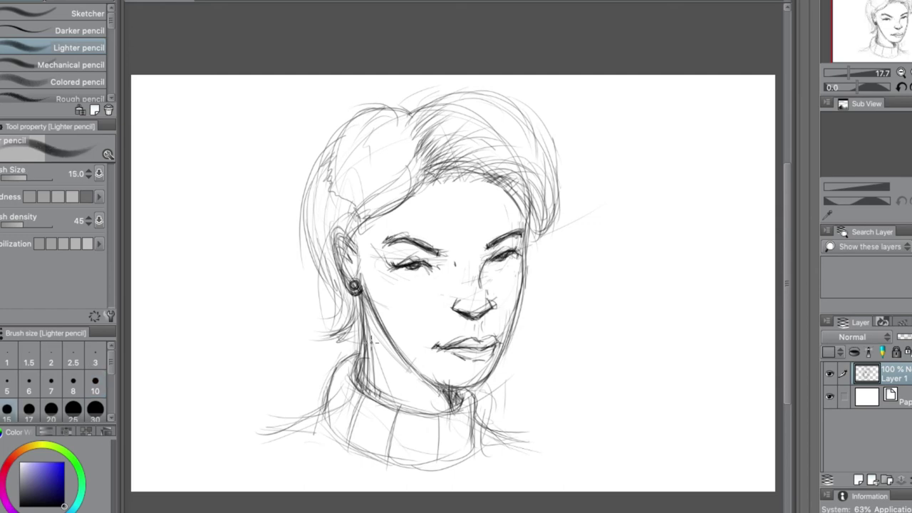
pyautogui.moveTo(361, 377); pyautogui.dragTo(385, 410)
pyautogui.moveTo(376, 403); pyautogui.dragTo(392, 412)
pyautogui.moveTo(355, 390); pyautogui.dragTo(381, 404)
pyautogui.moveTo(358, 374)
pyautogui.mouseDown()
pyautogui.moveTo(388, 415)
pyautogui.moveTo(354, 353)
pyautogui.moveTo(409, 405)
pyautogui.moveTo(453, 399)
pyautogui.mouseUp()
# Step: Reduce the Lighter pencil to size 8 and darken the hairline along the far temple
pyautogui.press('[')
pyautogui.press('[')
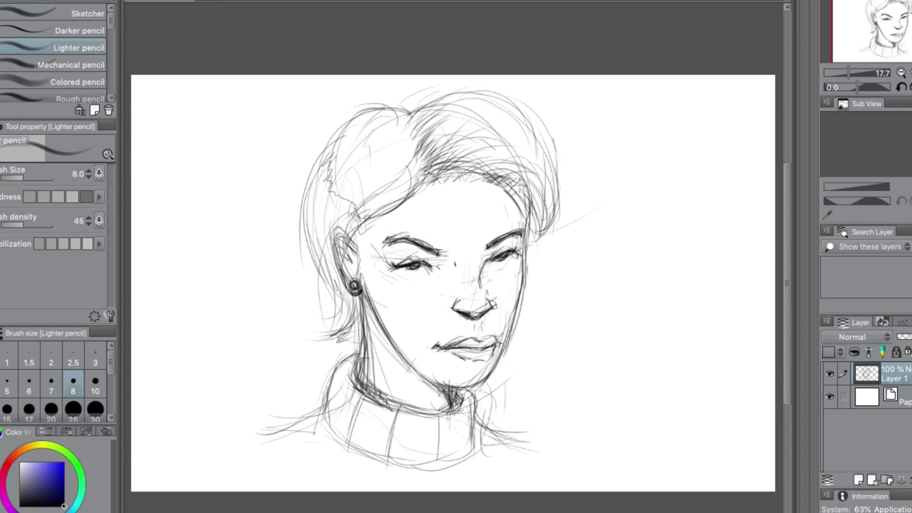
pyautogui.moveTo(491, 175); pyautogui.dragTo(528, 233)
pyautogui.moveTo(507, 198)
pyautogui.mouseDown()
pyautogui.moveTo(497, 187)
pyautogui.moveTo(437, 179)
pyautogui.moveTo(509, 190)
pyautogui.moveTo(523, 197)
pyautogui.moveTo(520, 212)
pyautogui.mouseUp()
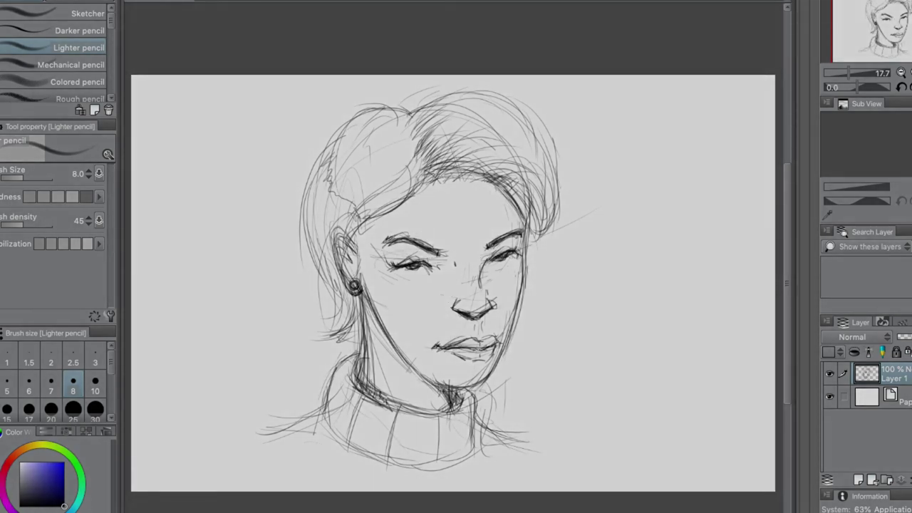
# Step: Erase the leftover construction lines across the nose bridge, the near cheek and the outer corner of the near eye
pyautogui.scroll(5, 445, 265)
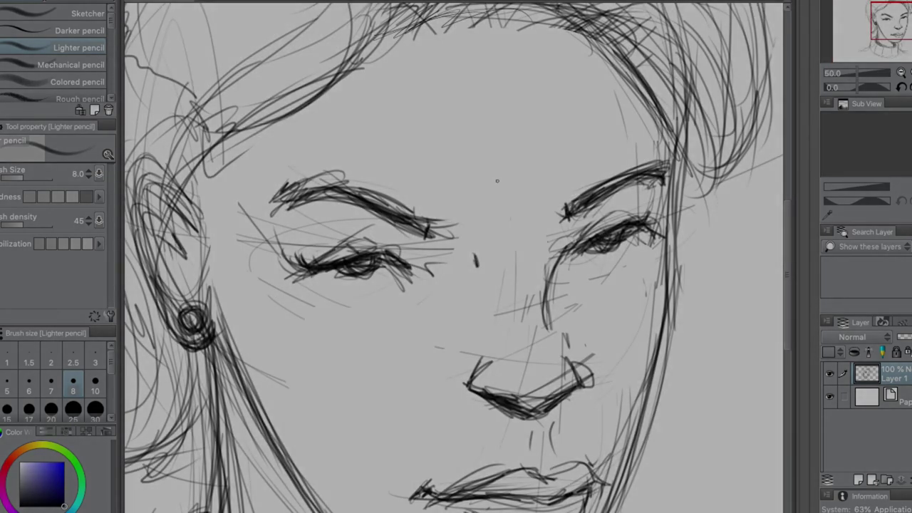
pyautogui.press('e')
pyautogui.moveTo(508, 261); pyautogui.dragTo(499, 318)
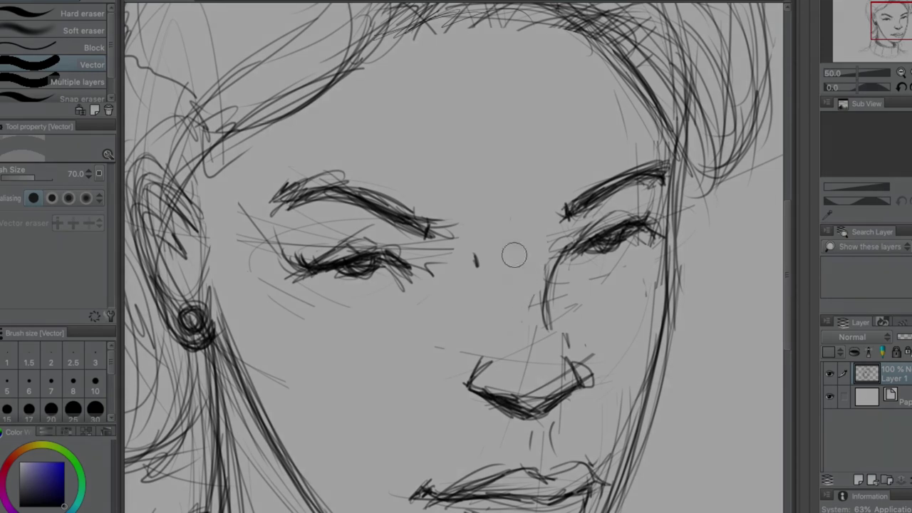
pyautogui.moveTo(513, 256)
pyautogui.mouseDown()
pyautogui.moveTo(512, 305)
pyautogui.moveTo(526, 351)
pyautogui.mouseUp()
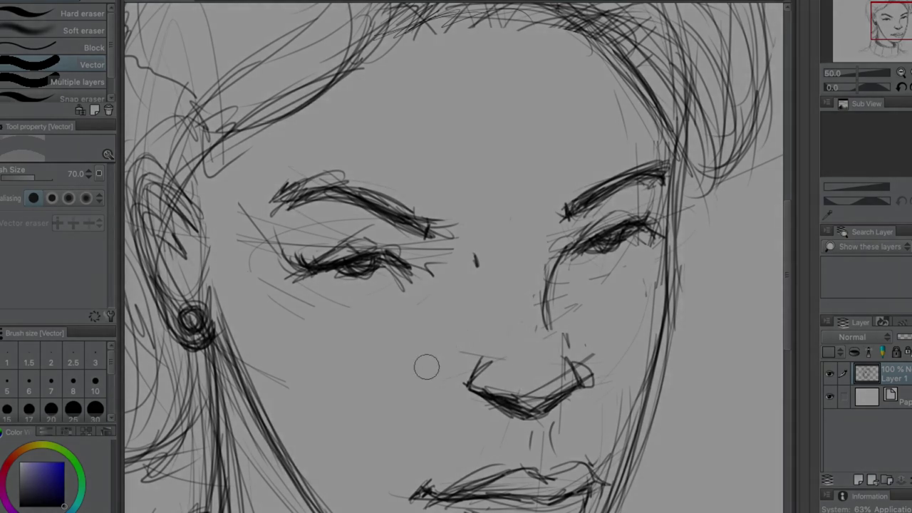
pyautogui.moveTo(426, 367); pyautogui.dragTo(437, 345)
pyautogui.moveTo(336, 300)
pyautogui.mouseDown()
pyautogui.moveTo(266, 319)
pyautogui.moveTo(244, 278)
pyautogui.mouseUp()
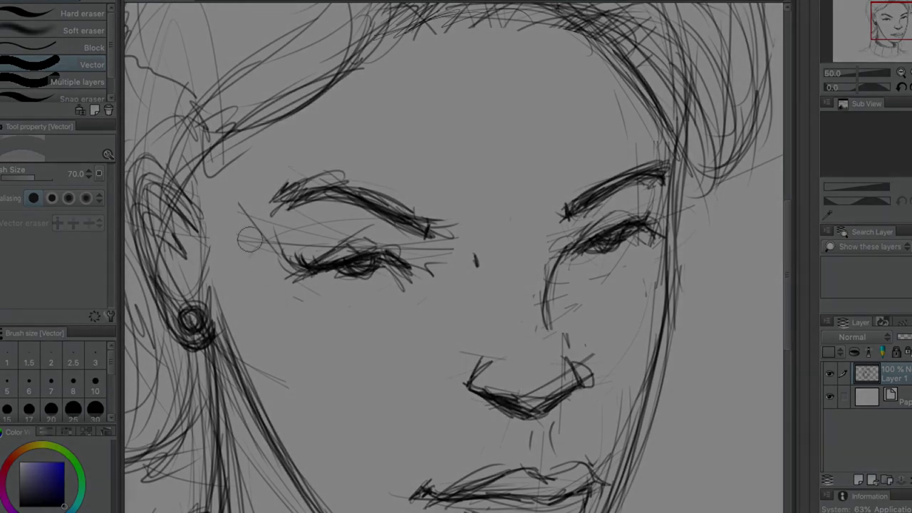
pyautogui.moveTo(240, 202); pyautogui.dragTo(247, 238)
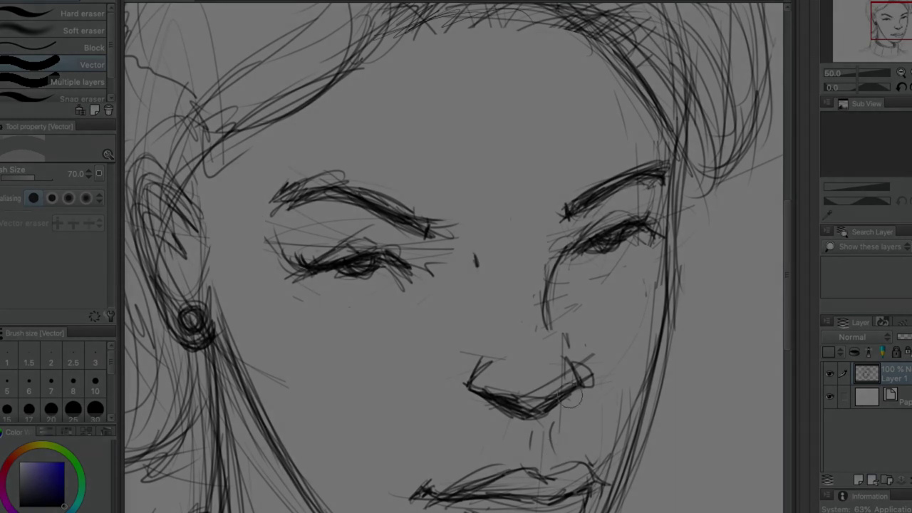
# Step: Erase the stray guide lines on the far cheek, below the far eye and around the nose
pyautogui.moveTo(622, 381); pyautogui.dragTo(619, 354)
pyautogui.moveTo(609, 302); pyautogui.dragTo(598, 275)
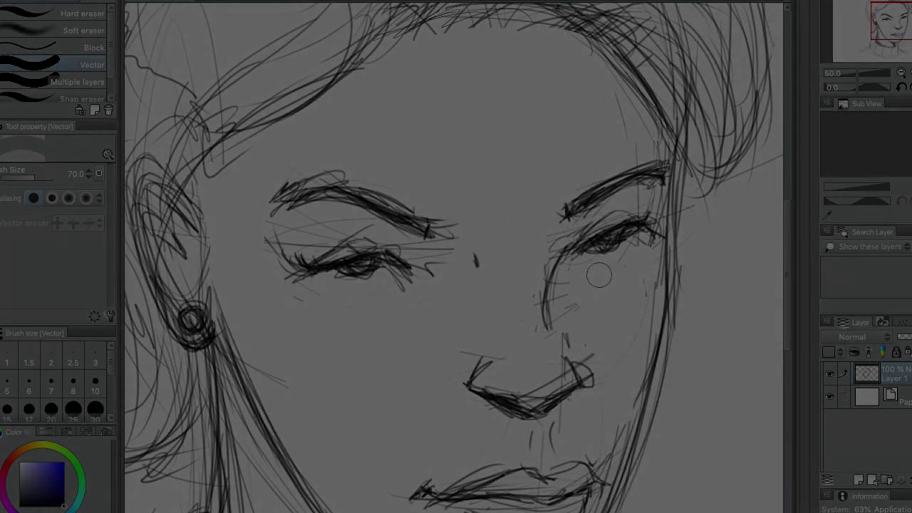
pyautogui.moveTo(586, 425)
pyautogui.mouseDown()
pyautogui.moveTo(615, 382)
pyautogui.moveTo(658, 363)
pyautogui.moveTo(716, 237)
pyautogui.moveTo(632, 228)
pyautogui.mouseUp()
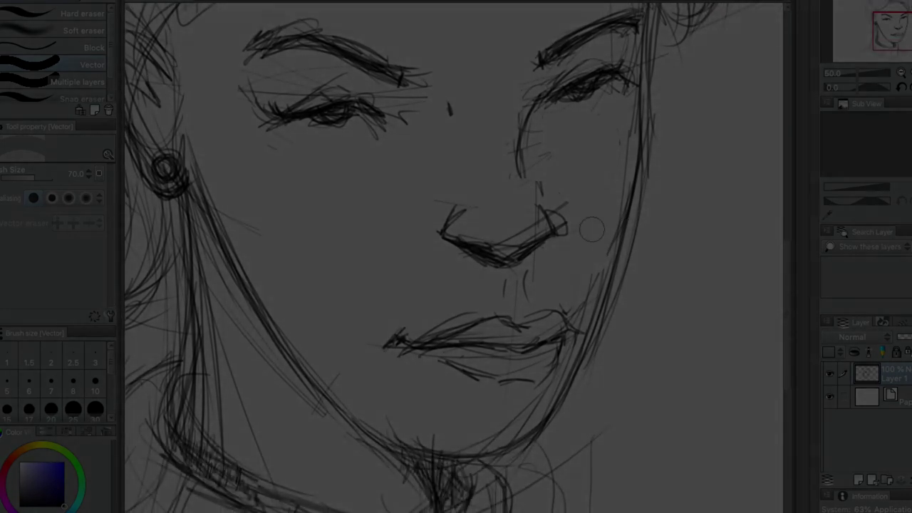
pyautogui.press('p')
pyautogui.press('p')
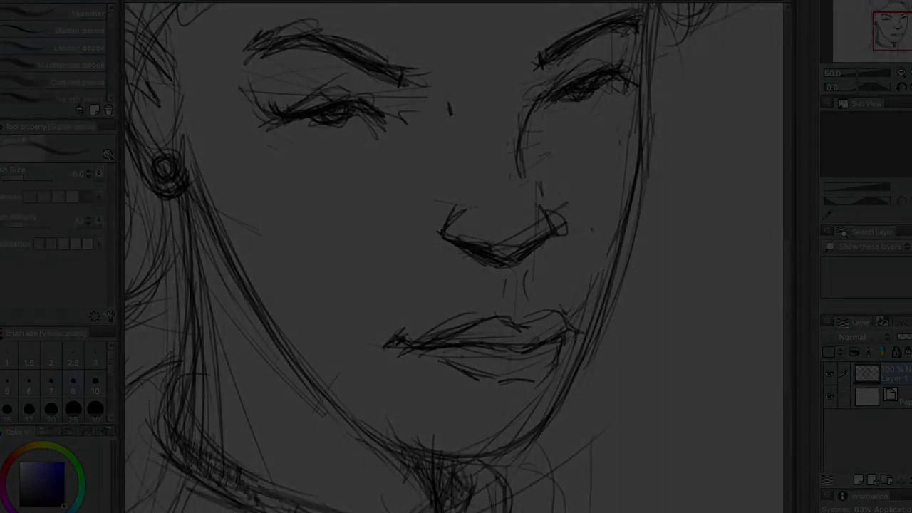
pyautogui.moveTo(568, 256); pyautogui.dragTo(572, 238)
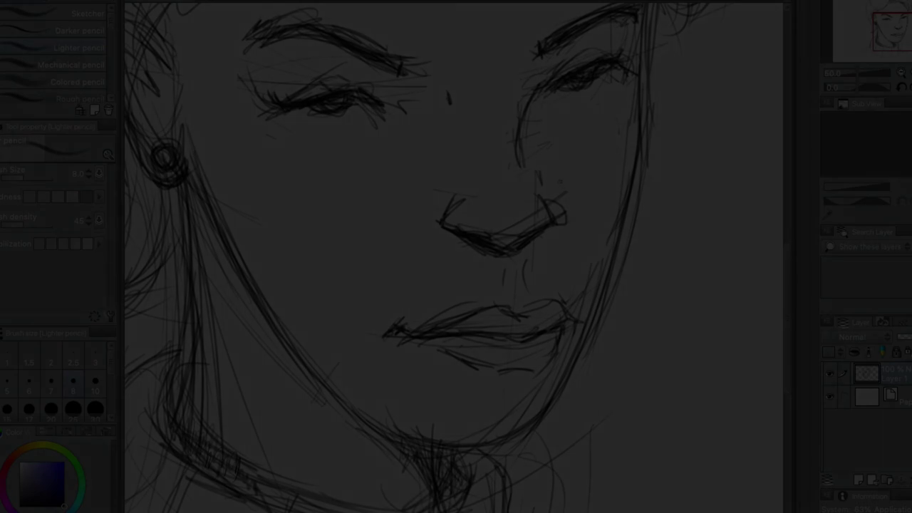
pyautogui.press('b')
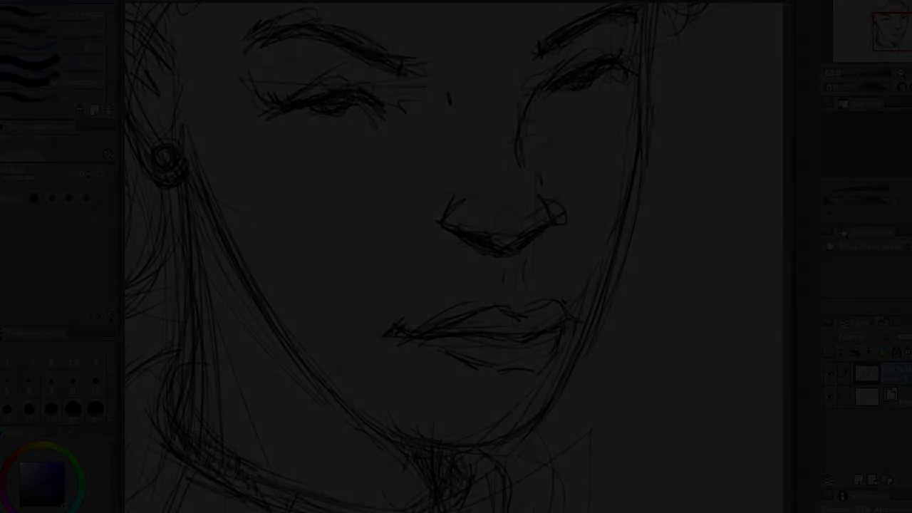